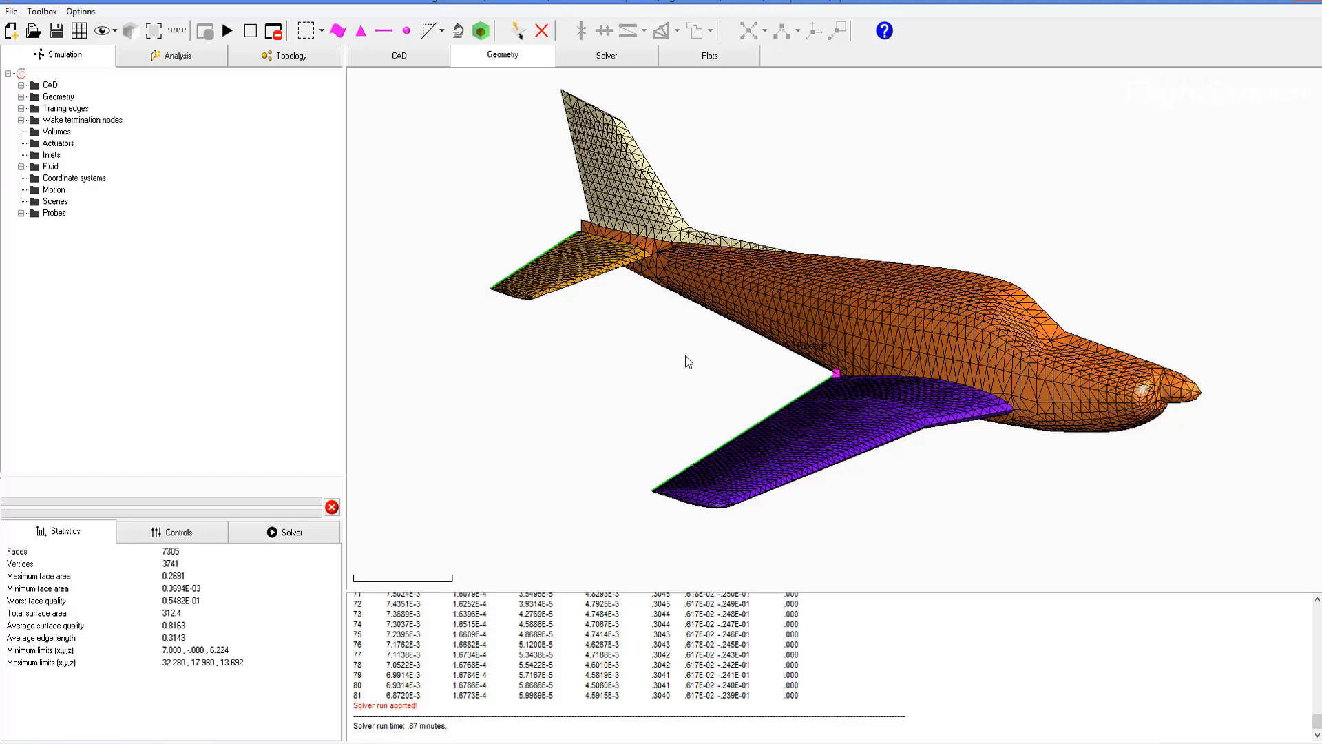
Rotate the meshed PA24 aircraft slightly to view it from a new angle.
{"action": "left_click_drag", "start_coordinate": [668, 366], "coordinate": [648, 368]}
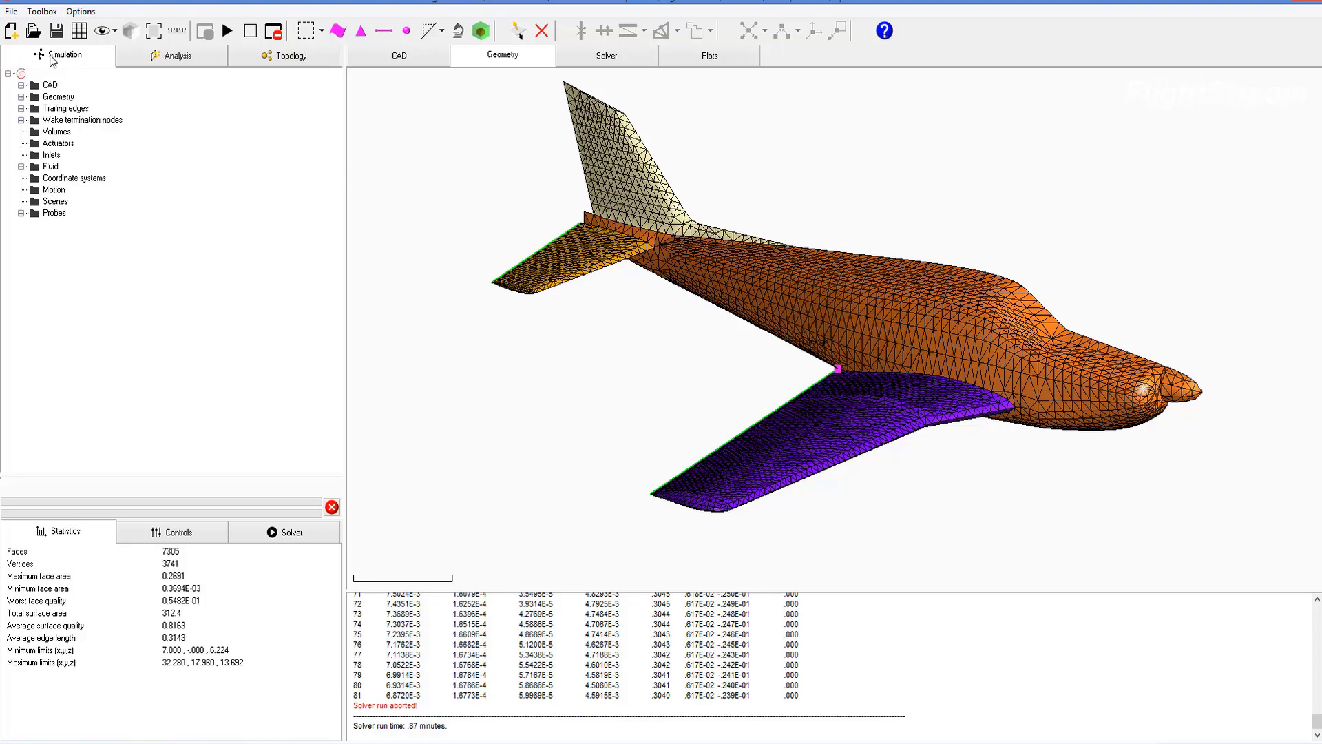
Open the Scenes settings from the Simulation tree, checking the CAD view before returning to Geometry.
{"action": "right_click", "coordinate": [63, 202]}
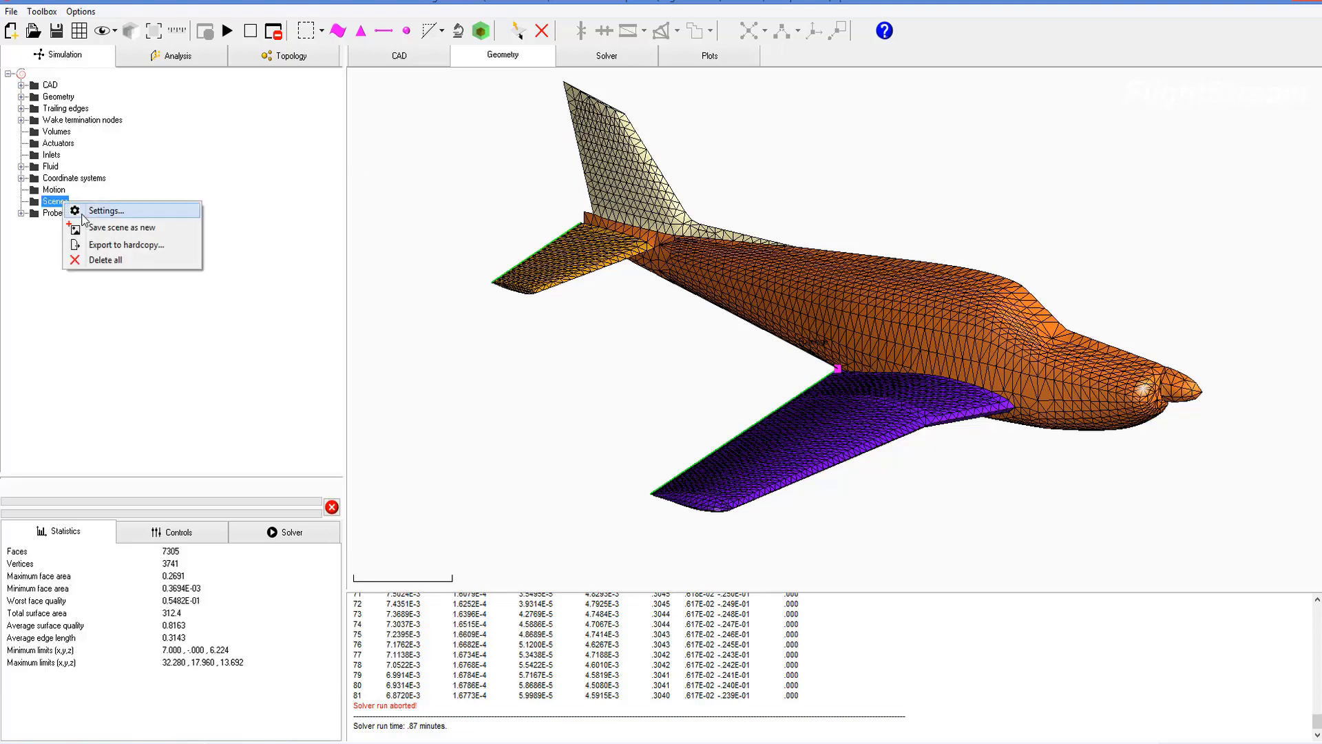
{"action": "left_click", "coordinate": [96, 215]}
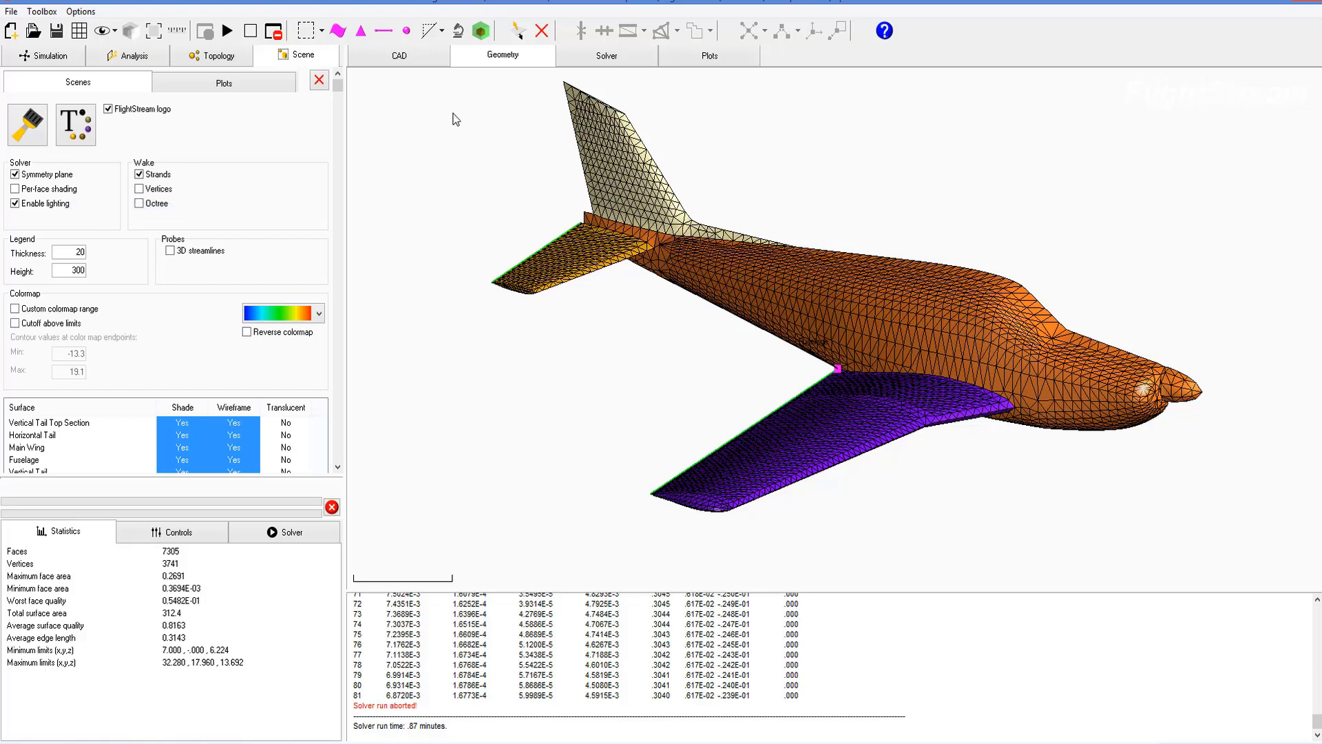
{"action": "left_click", "coordinate": [424, 59]}
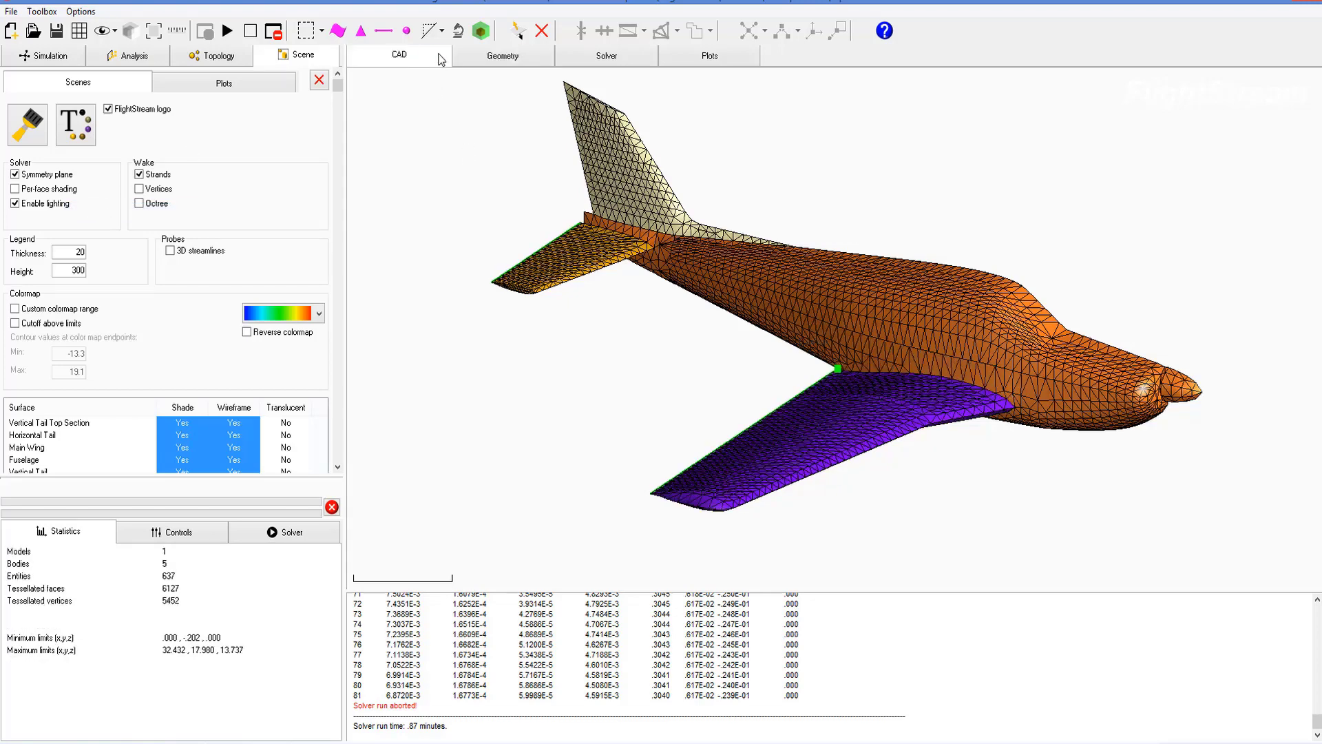
{"action": "left_click", "coordinate": [473, 59]}
{"action": "left_click", "coordinate": [413, 63]}
{"action": "left_click", "coordinate": [485, 59]}
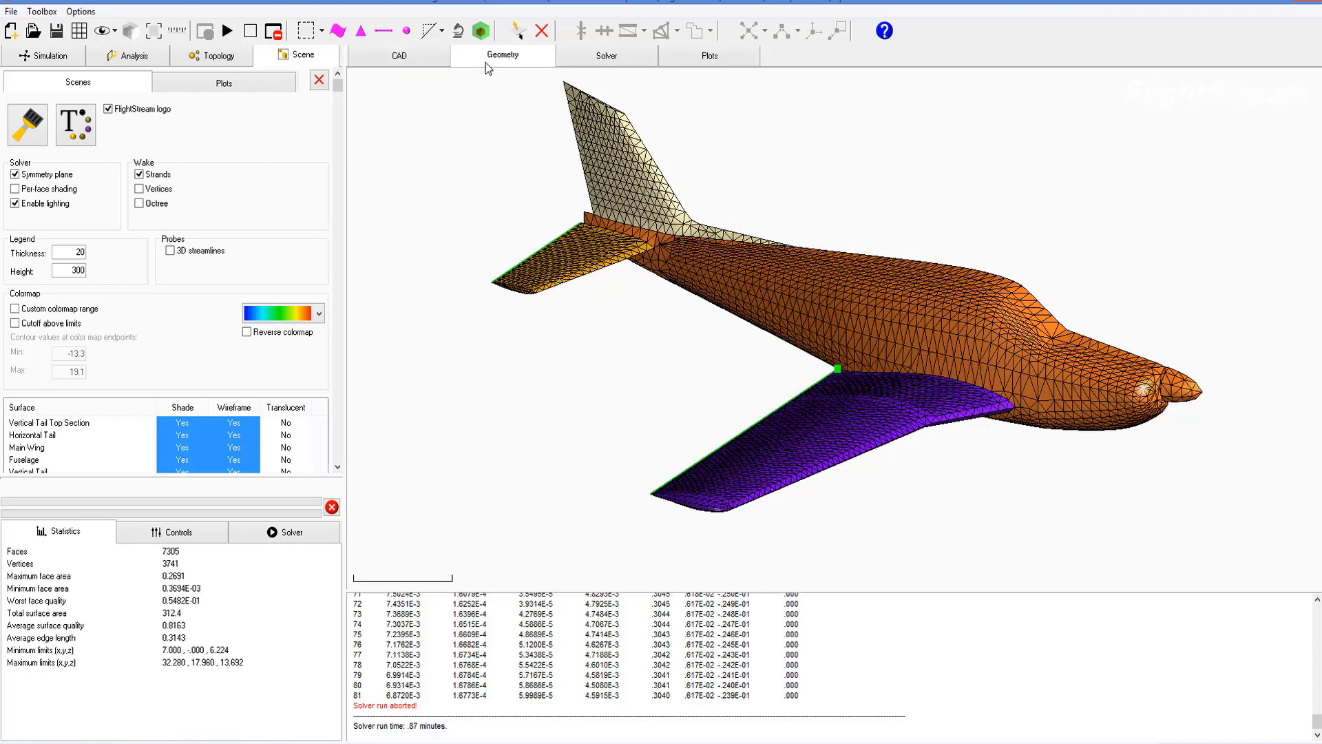
Set the scene background colour to light violet and reposition the aircraft in the view.
{"action": "left_click", "coordinate": [28, 124]}
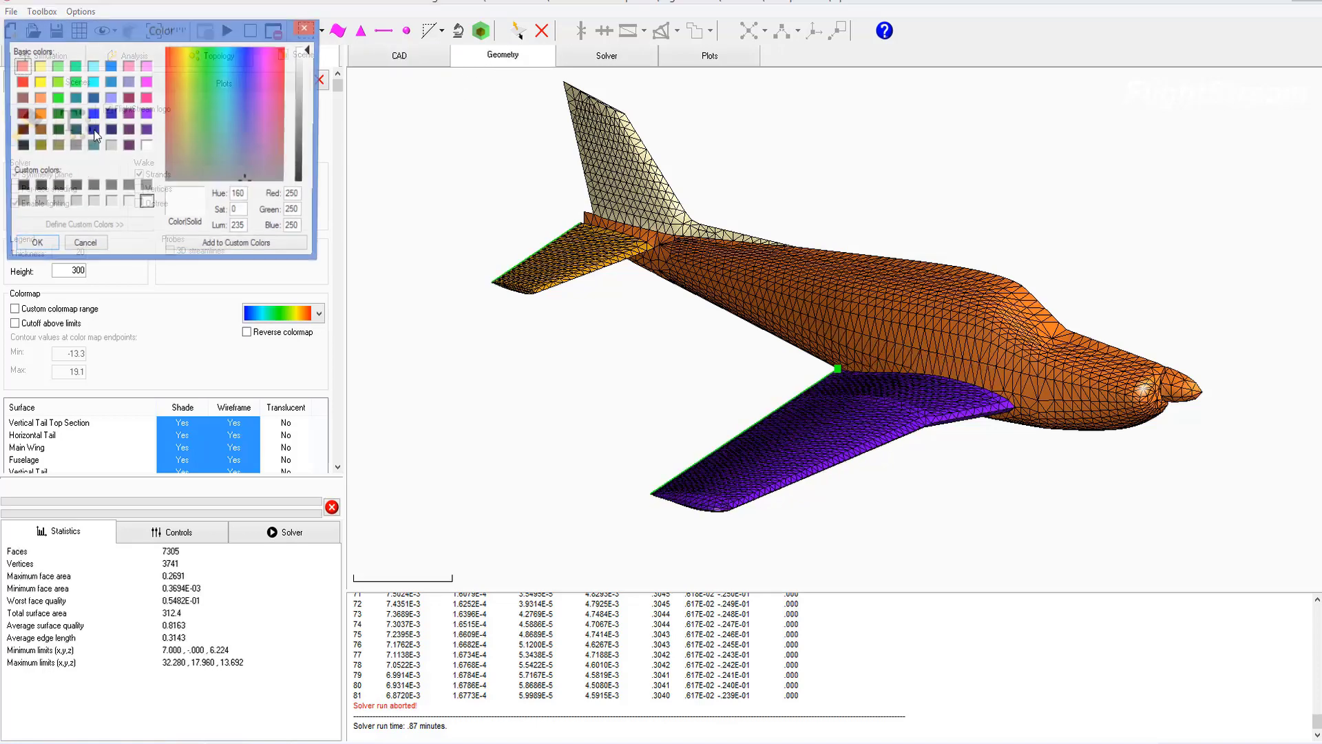
{"action": "left_click", "coordinate": [111, 97]}
{"action": "left_click", "coordinate": [37, 242]}
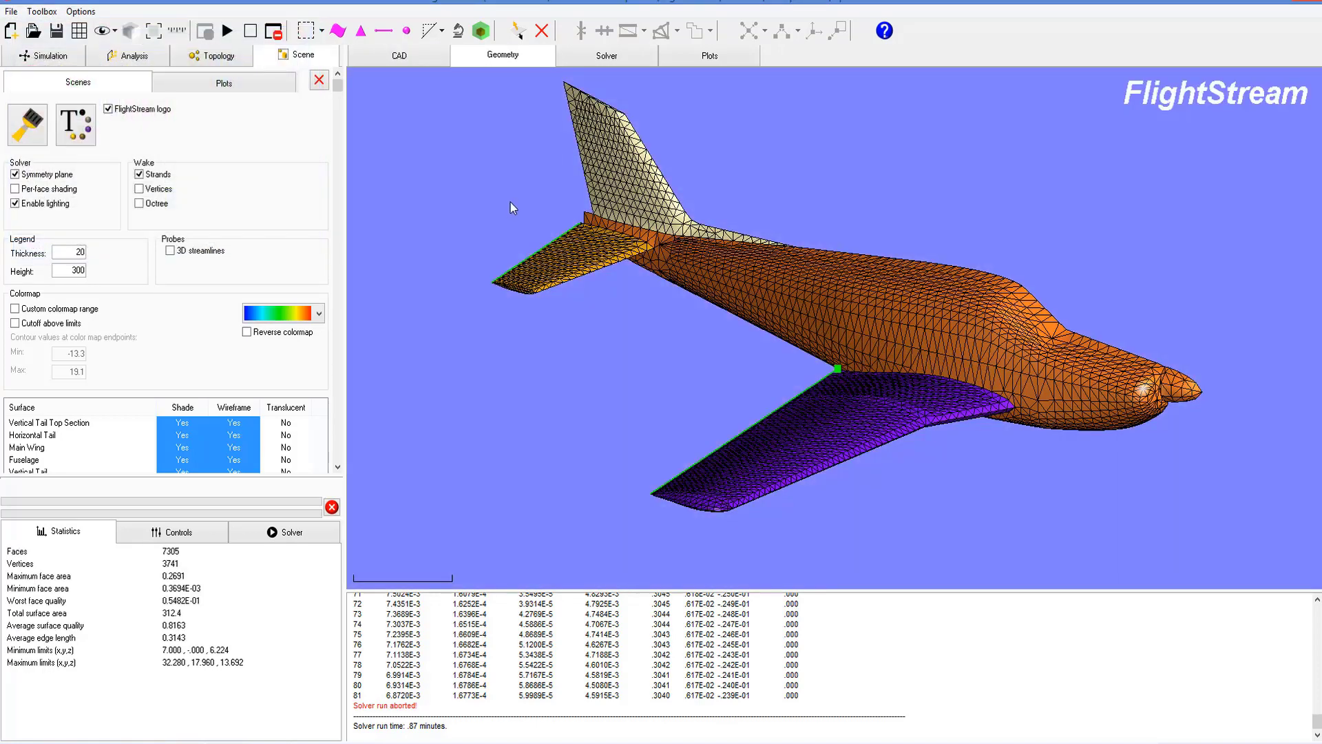
{"action": "left_click_drag", "start_coordinate": [584, 343], "coordinate": [1012, 151]}
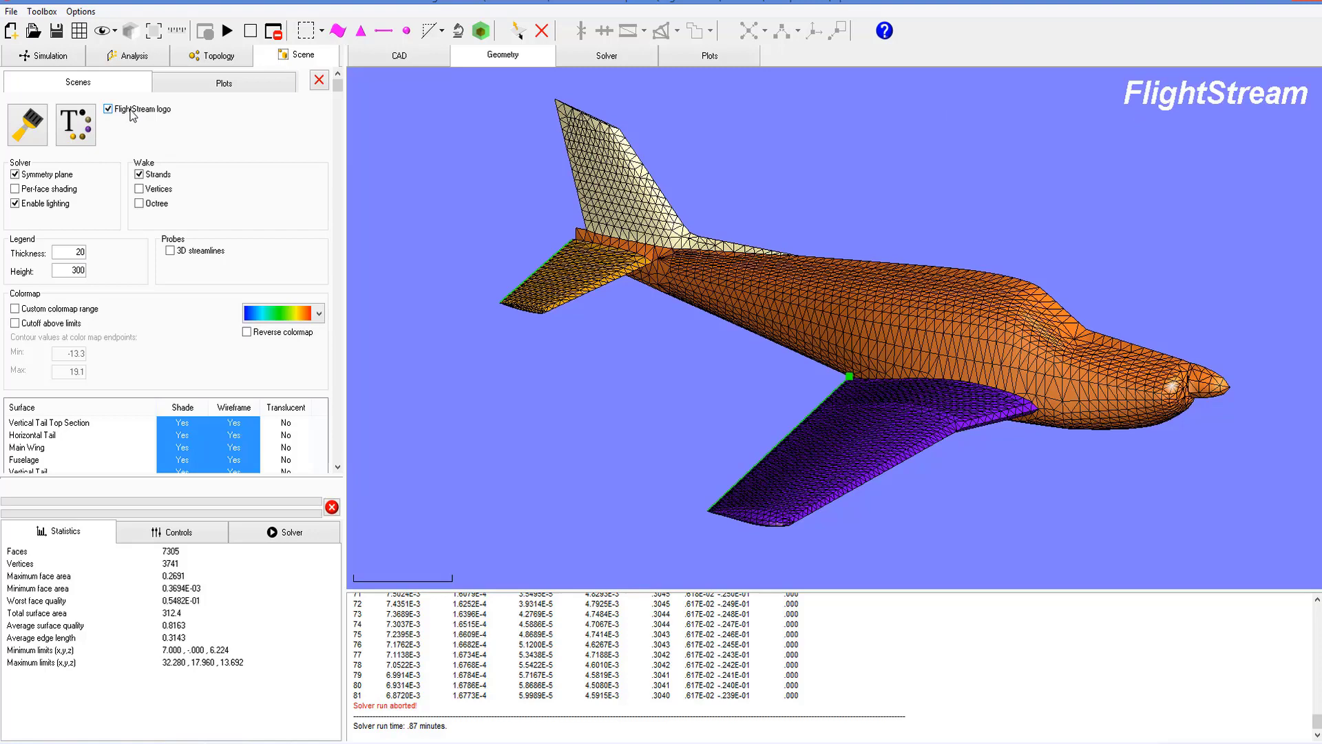
{"action": "left_click_drag", "start_coordinate": [757, 201], "coordinate": [771, 189]}
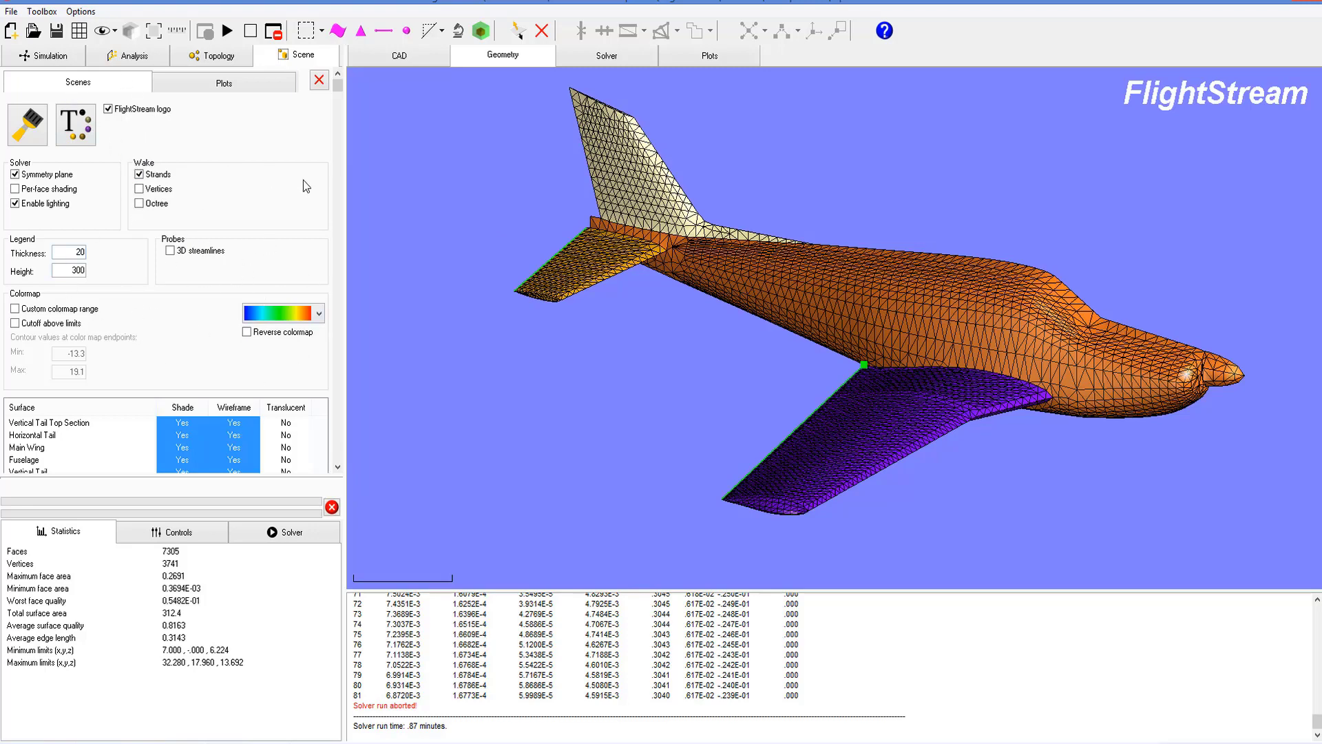
Show the Solver vorticity results and orbit the aircraft to a new angle.
{"action": "left_click", "coordinate": [642, 59]}
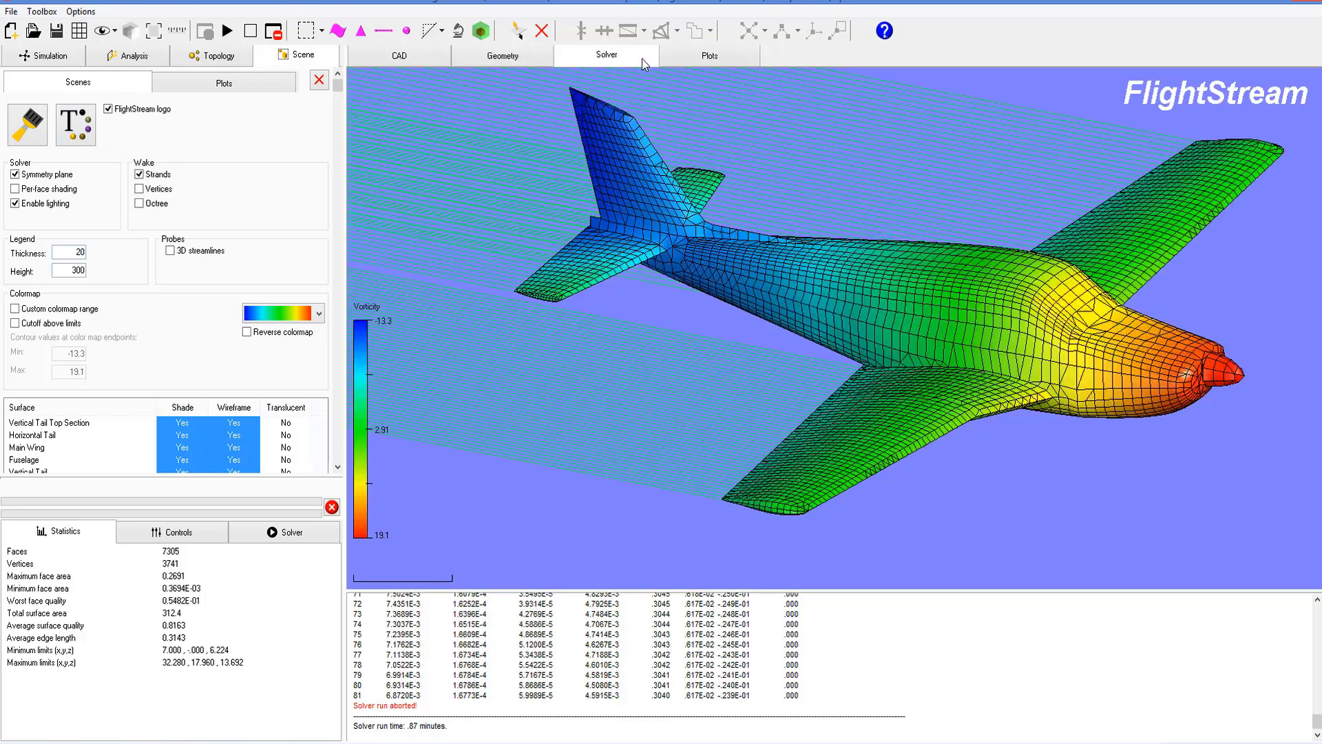
{"action": "left_click_drag", "start_coordinate": [753, 158], "coordinate": [807, 167]}
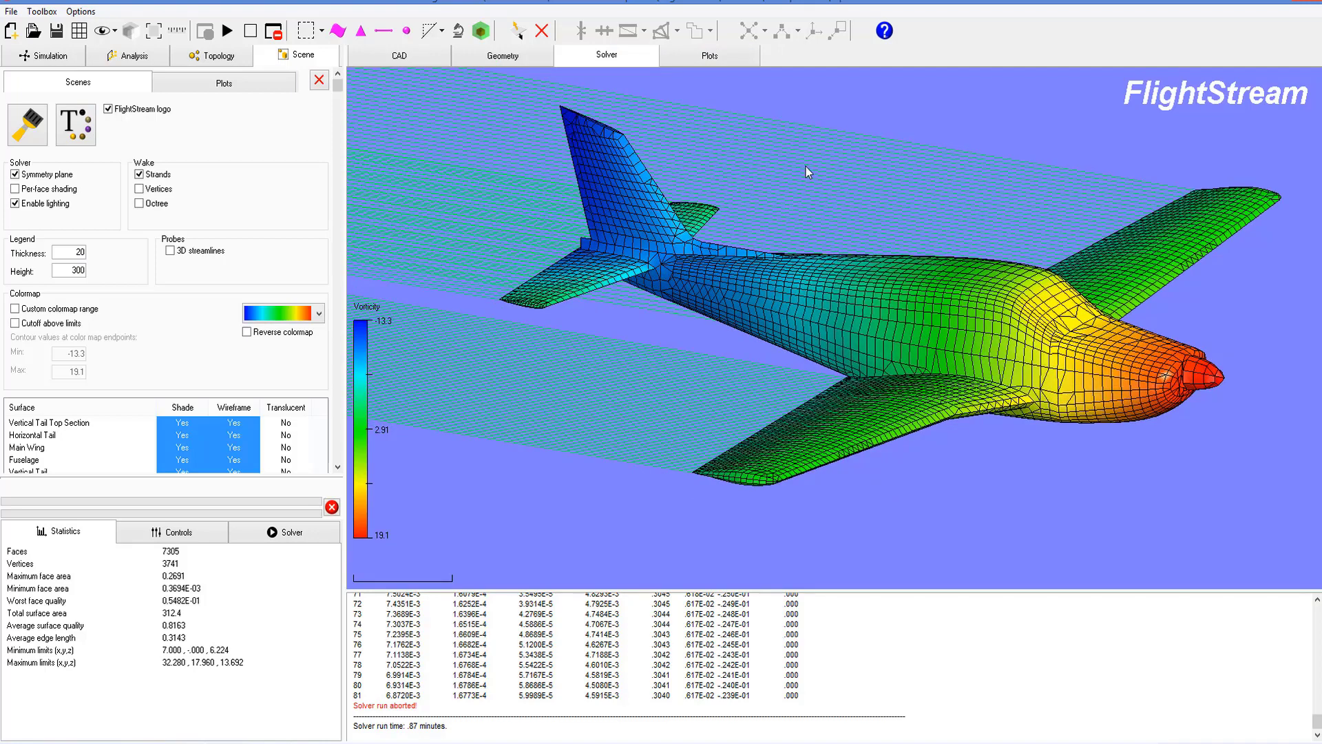
{"action": "left_click_drag", "start_coordinate": [804, 167], "coordinate": [750, 260]}
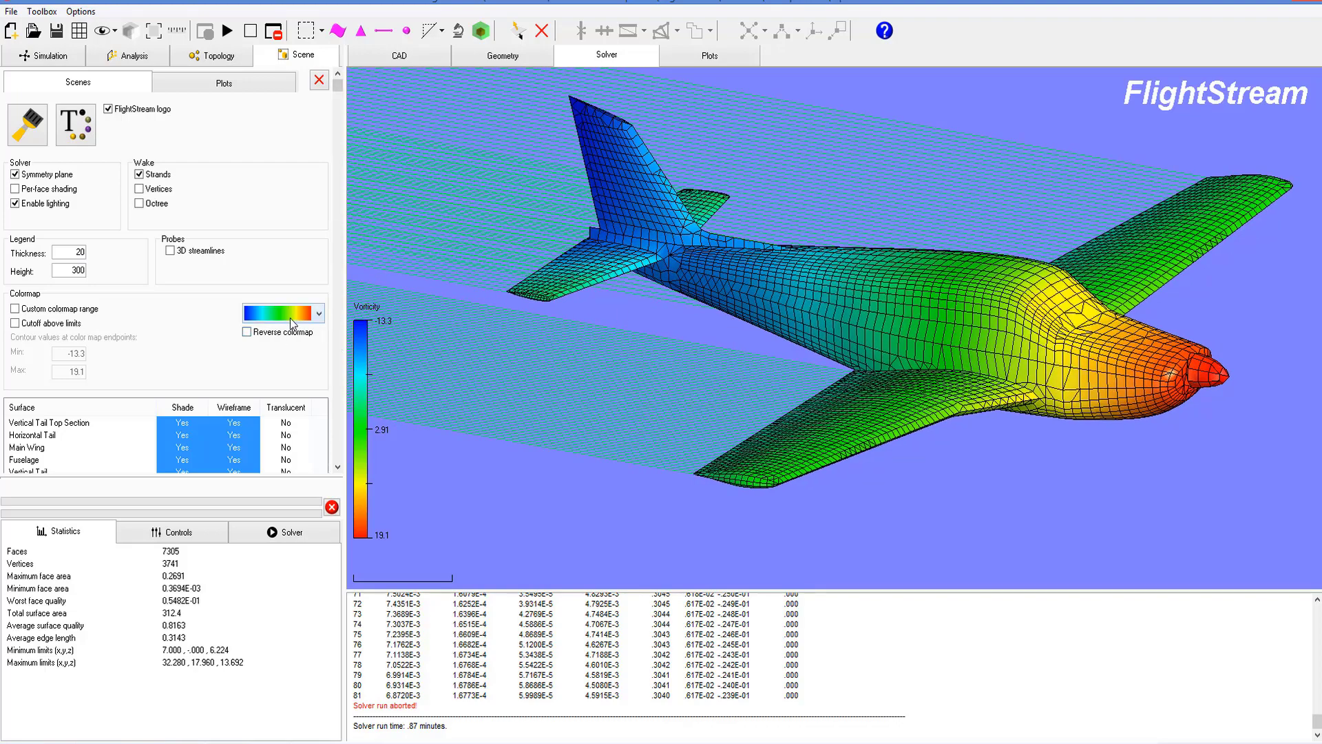
{"action": "left_click_drag", "start_coordinate": [601, 336], "coordinate": [597, 344]}
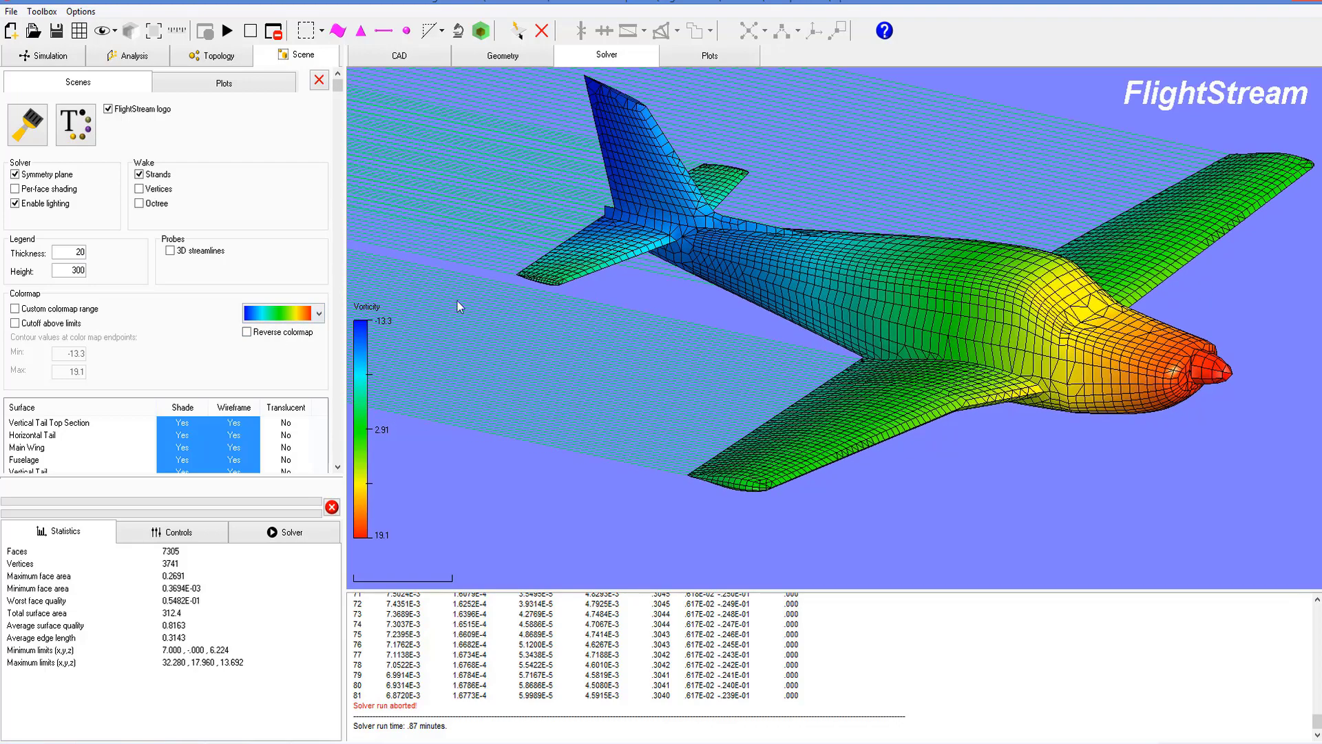
Try greyscale and other colormaps, then settle back on the rainbow colormap.
{"action": "left_click", "coordinate": [297, 316]}
{"action": "left_click", "coordinate": [280, 344]}
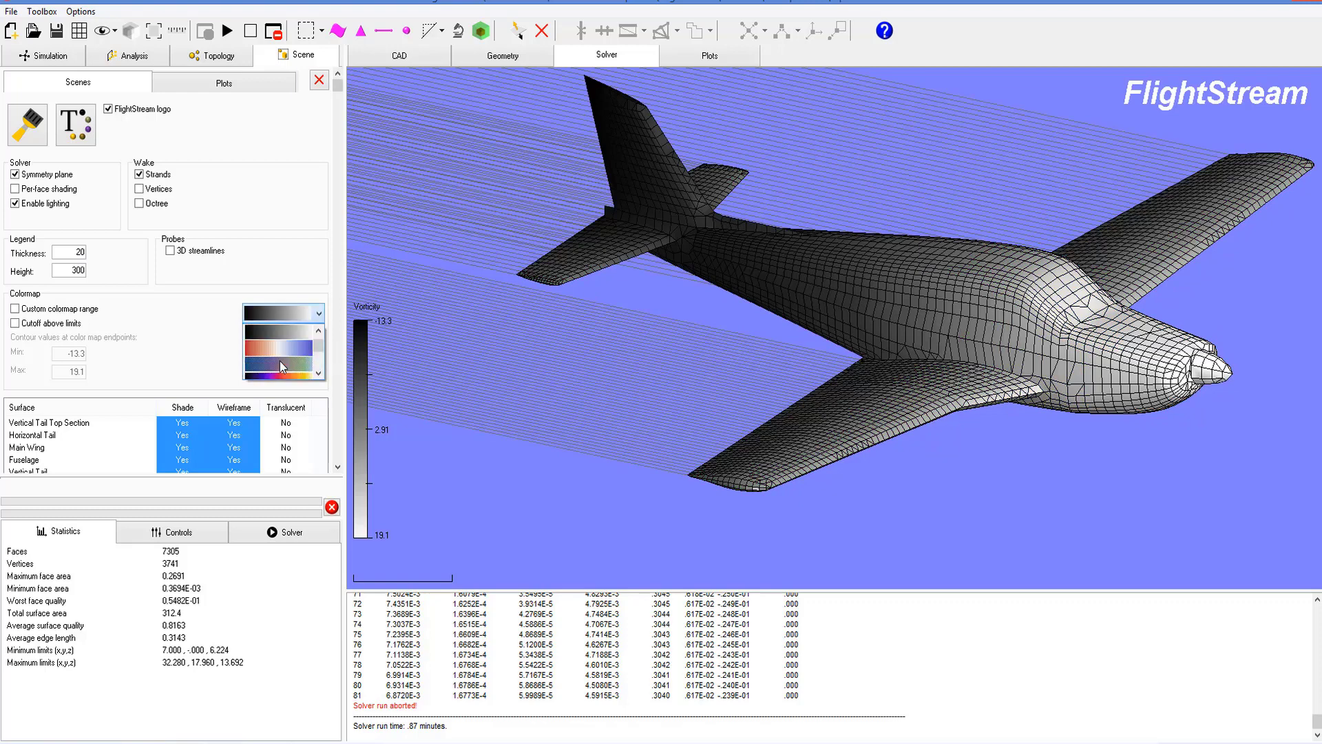
{"action": "left_click", "coordinate": [280, 361]}
{"action": "key", "text": "Down"}
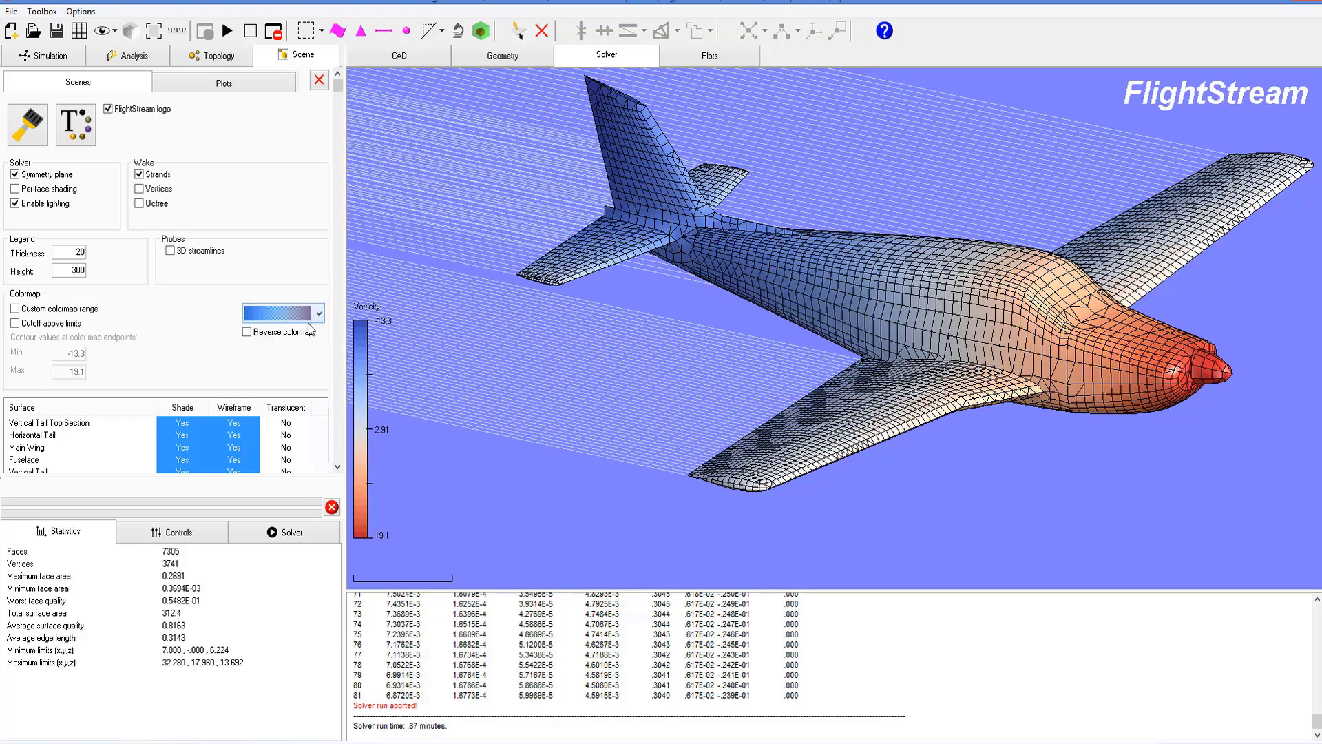
{"action": "key", "text": "Down"}
{"action": "key", "text": "Down"}
{"action": "key", "text": "Down"}
{"action": "key", "text": "Down"}
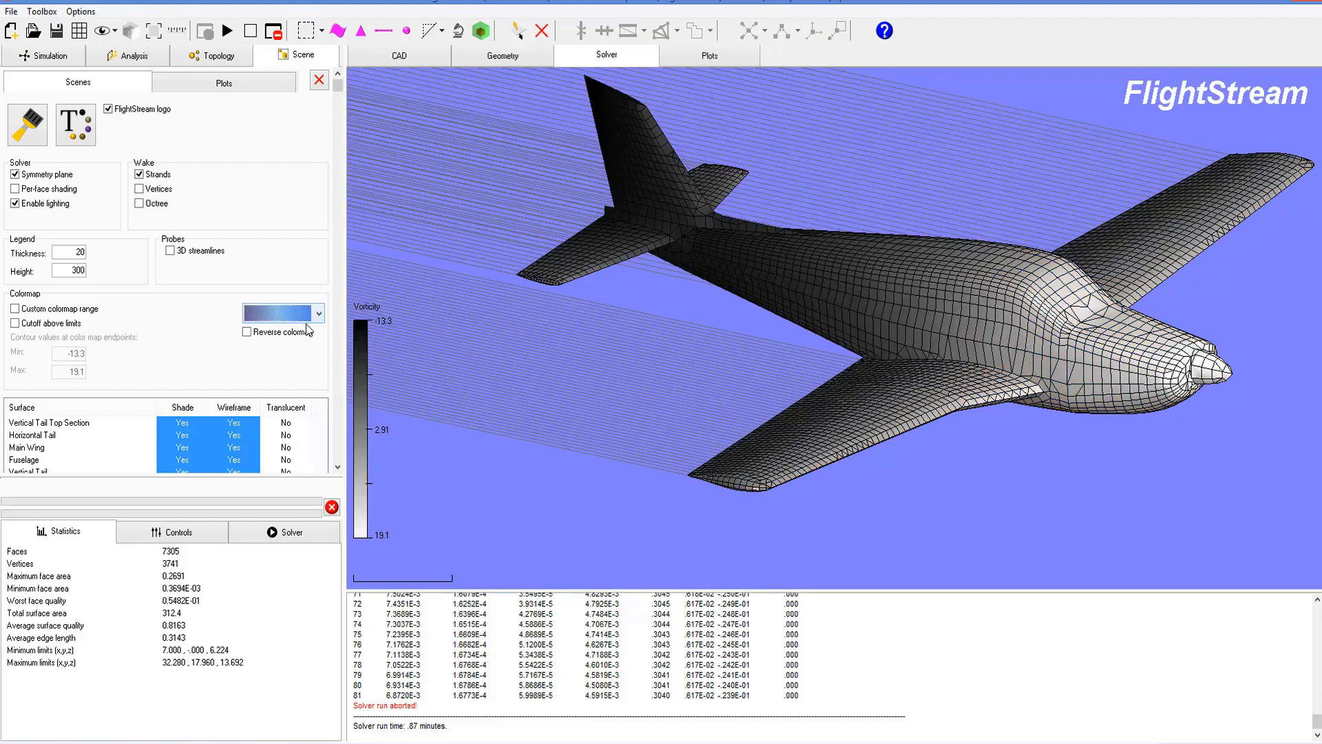
{"action": "key", "text": "Down"}
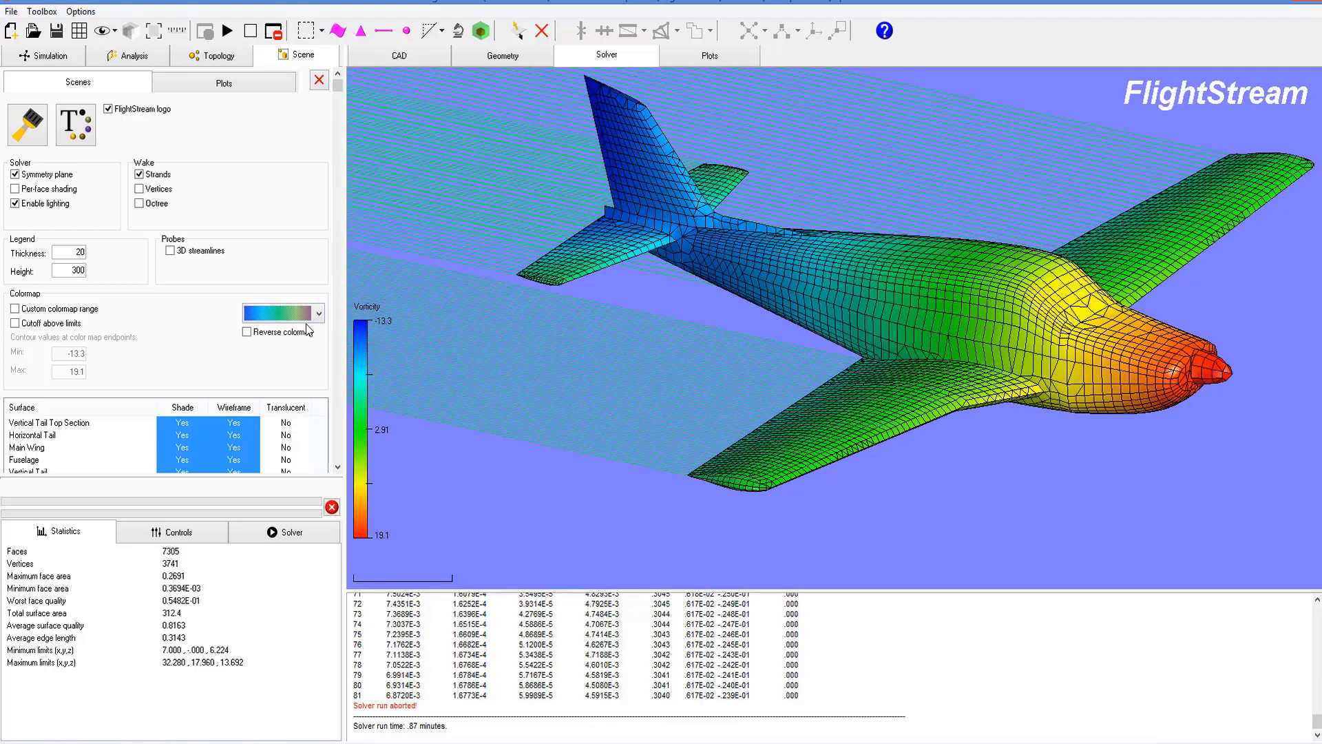
{"action": "left_click", "coordinate": [271, 336]}
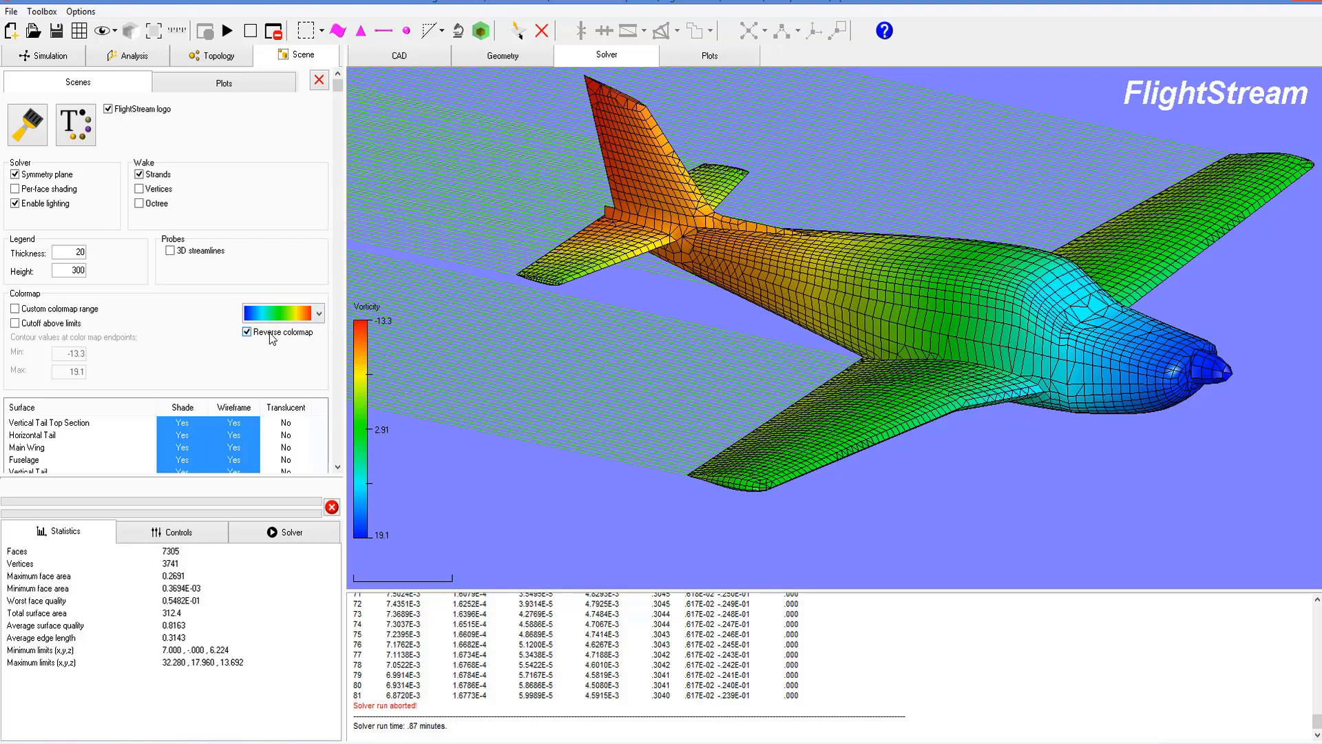
{"action": "left_click", "coordinate": [271, 336]}
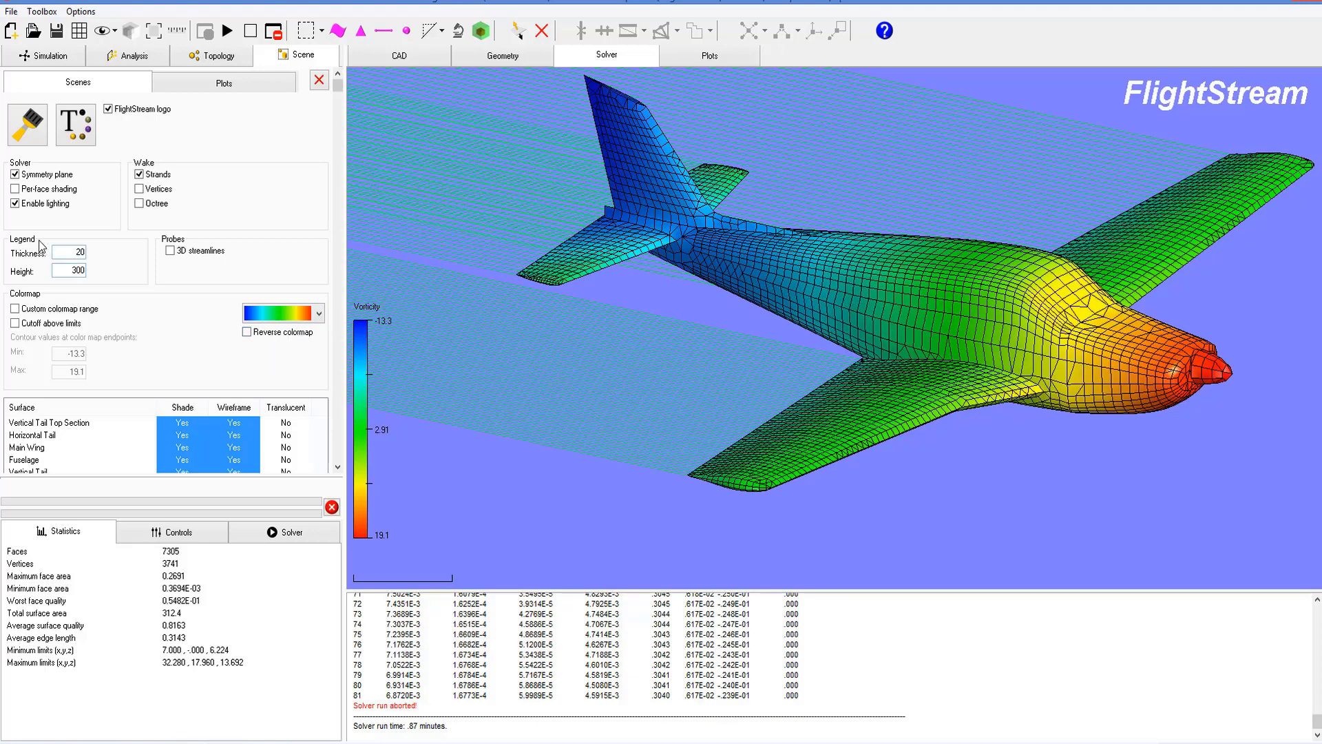
{"action": "left_click_drag", "start_coordinate": [65, 250], "coordinate": [98, 258]}
{"action": "left_click", "coordinate": [744, 373]}
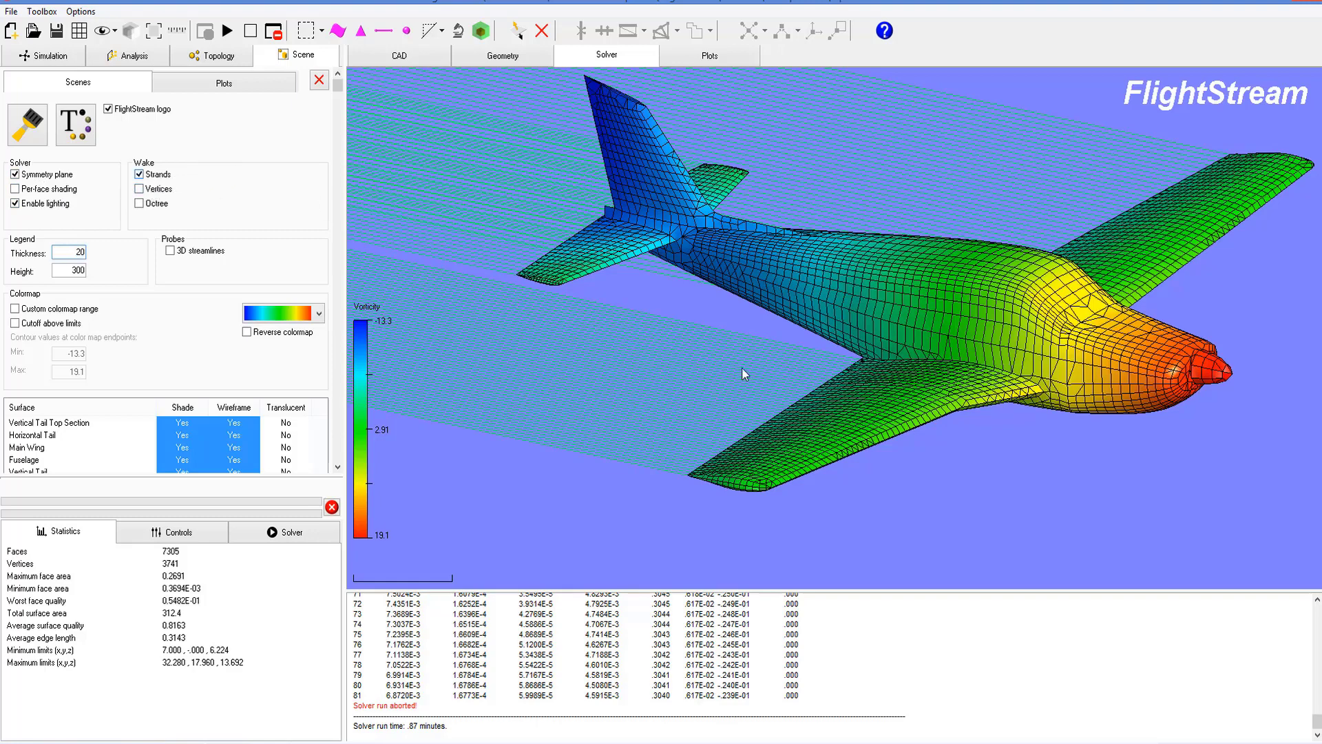
{"action": "left_click", "coordinate": [164, 176]}
{"action": "left_click", "coordinate": [158, 190]}
{"action": "left_click", "coordinate": [157, 191]}
{"action": "left_click", "coordinate": [158, 205]}
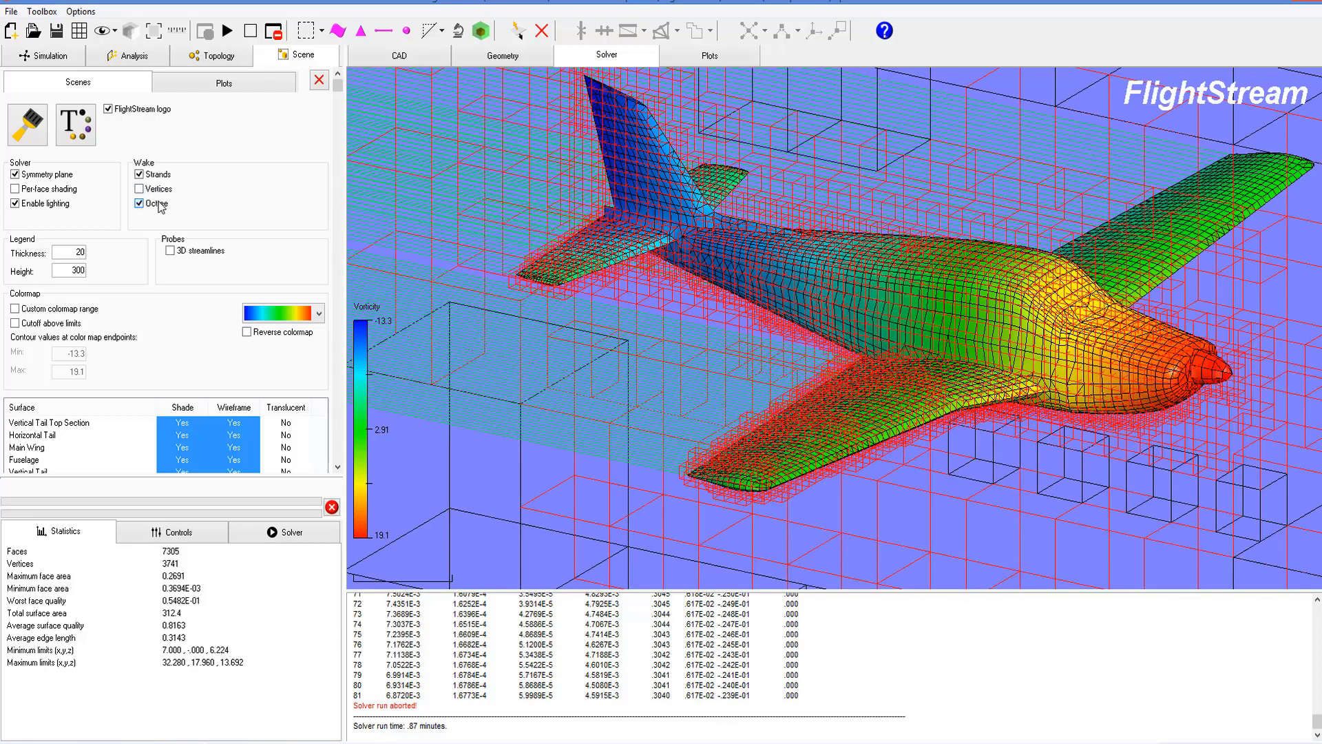
{"action": "left_click", "coordinate": [157, 204]}
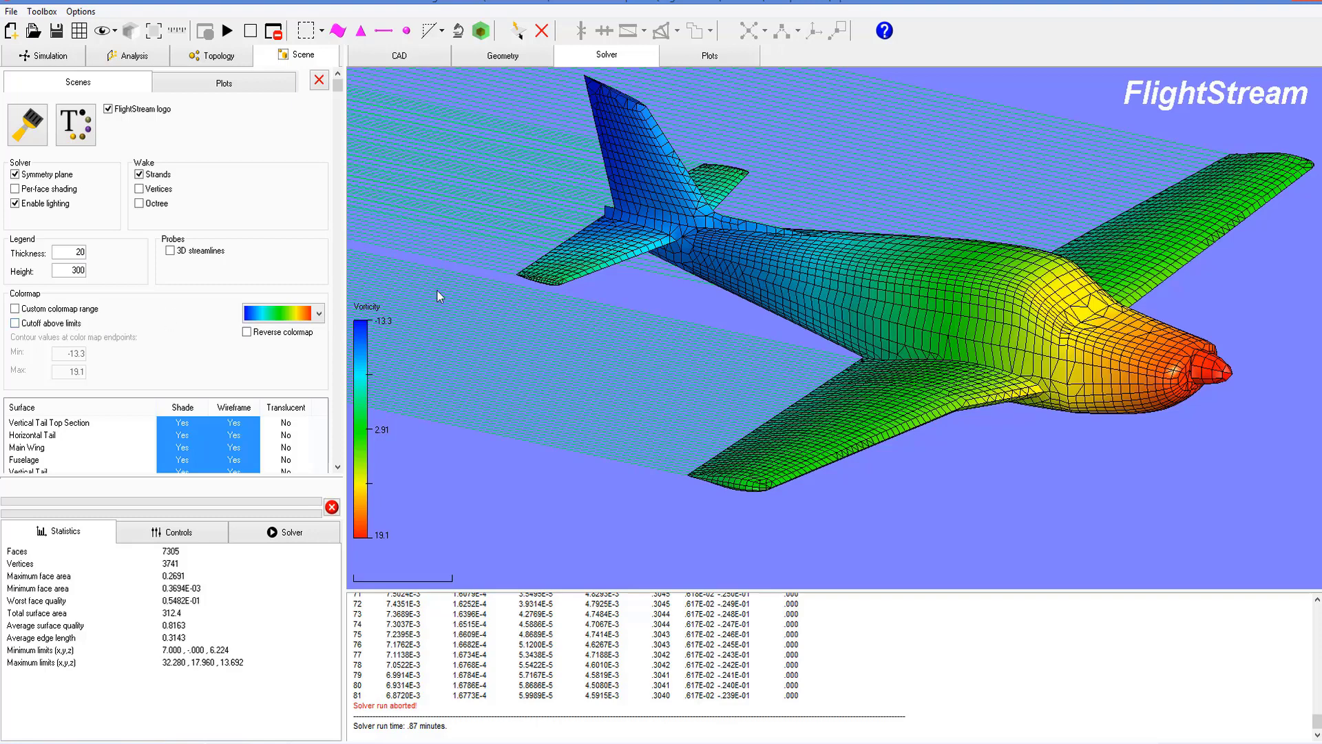
Enable custom colormap range and cutoff above limits, and colour by Coefficient of pressure.
{"action": "left_click", "coordinate": [14, 309]}
{"action": "left_click", "coordinate": [14, 323]}
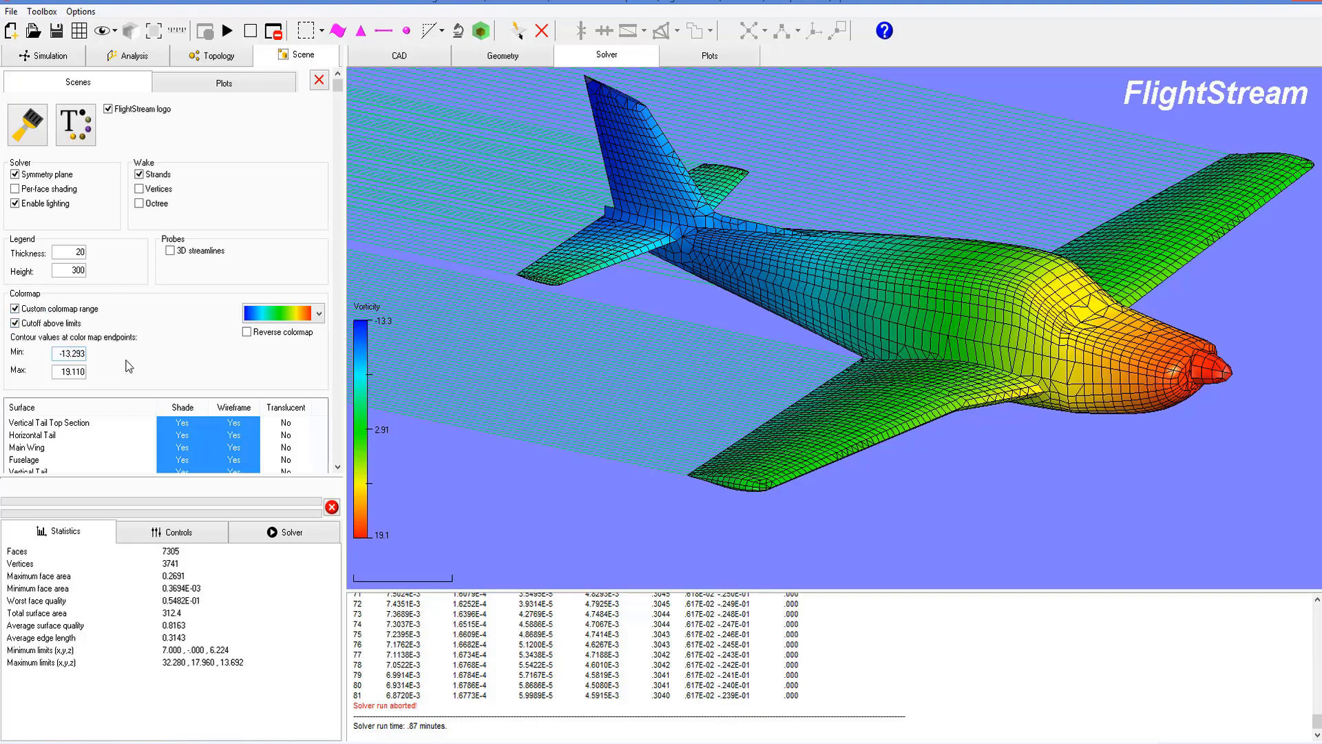
{"action": "right_click", "coordinate": [473, 344]}
{"action": "left_click", "coordinate": [557, 486]}
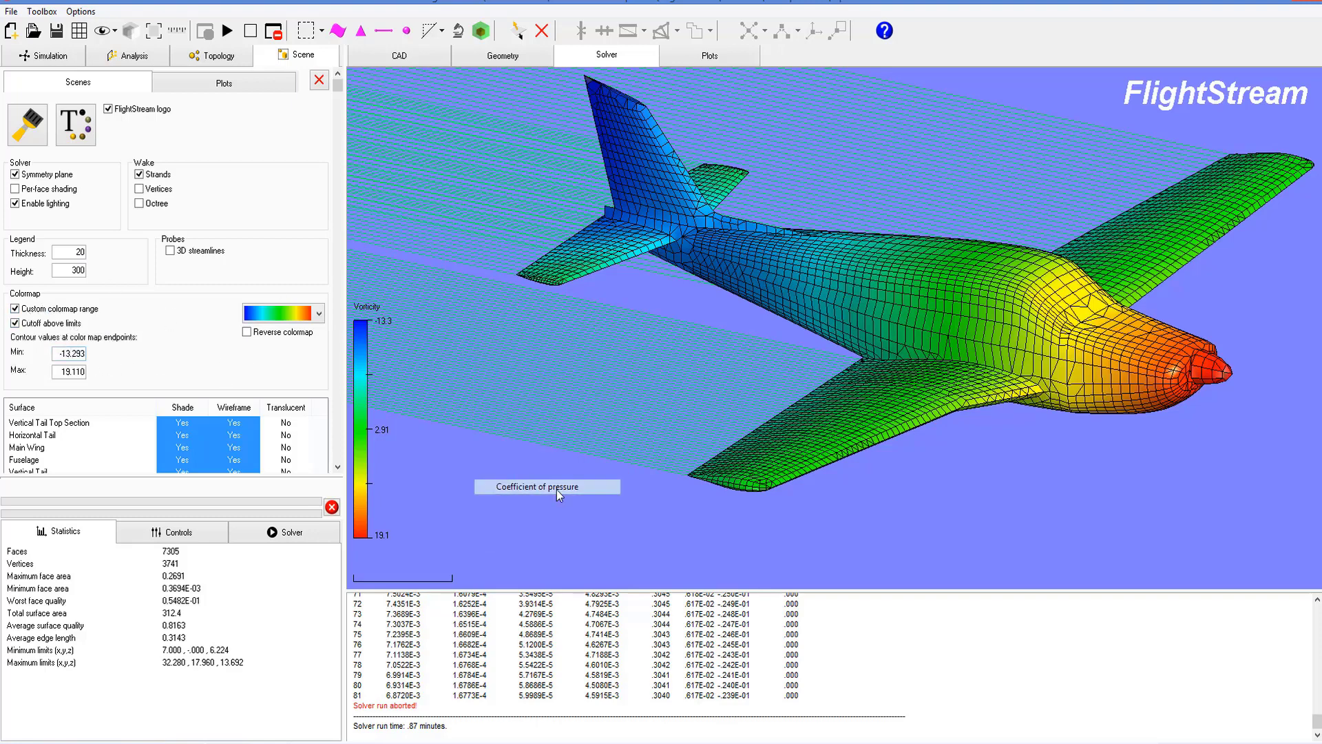
Set the colormap range to minimum -2 and maximum 1.
{"action": "left_click_drag", "start_coordinate": [62, 352], "coordinate": [117, 354]}
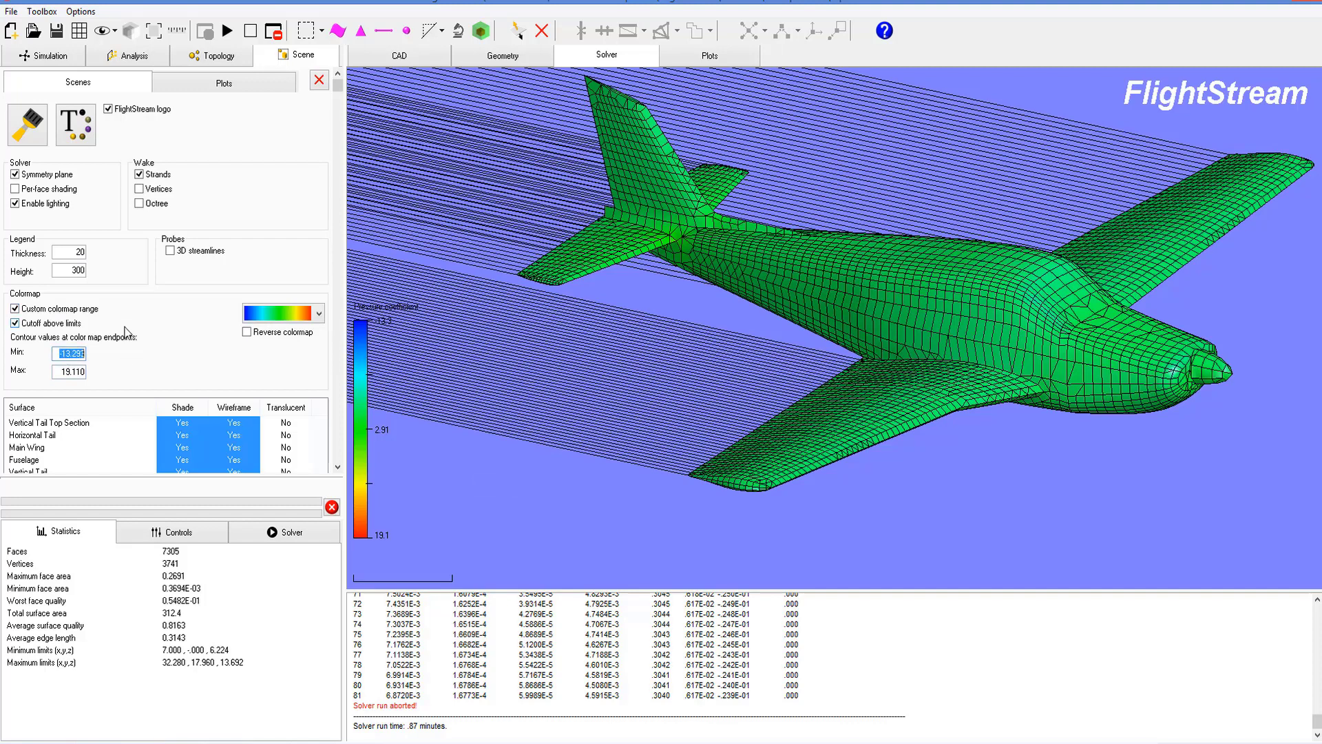
{"action": "type", "text": "-4"}
{"action": "double_click", "coordinate": [73, 372]}
{"action": "type", "text": "1"}
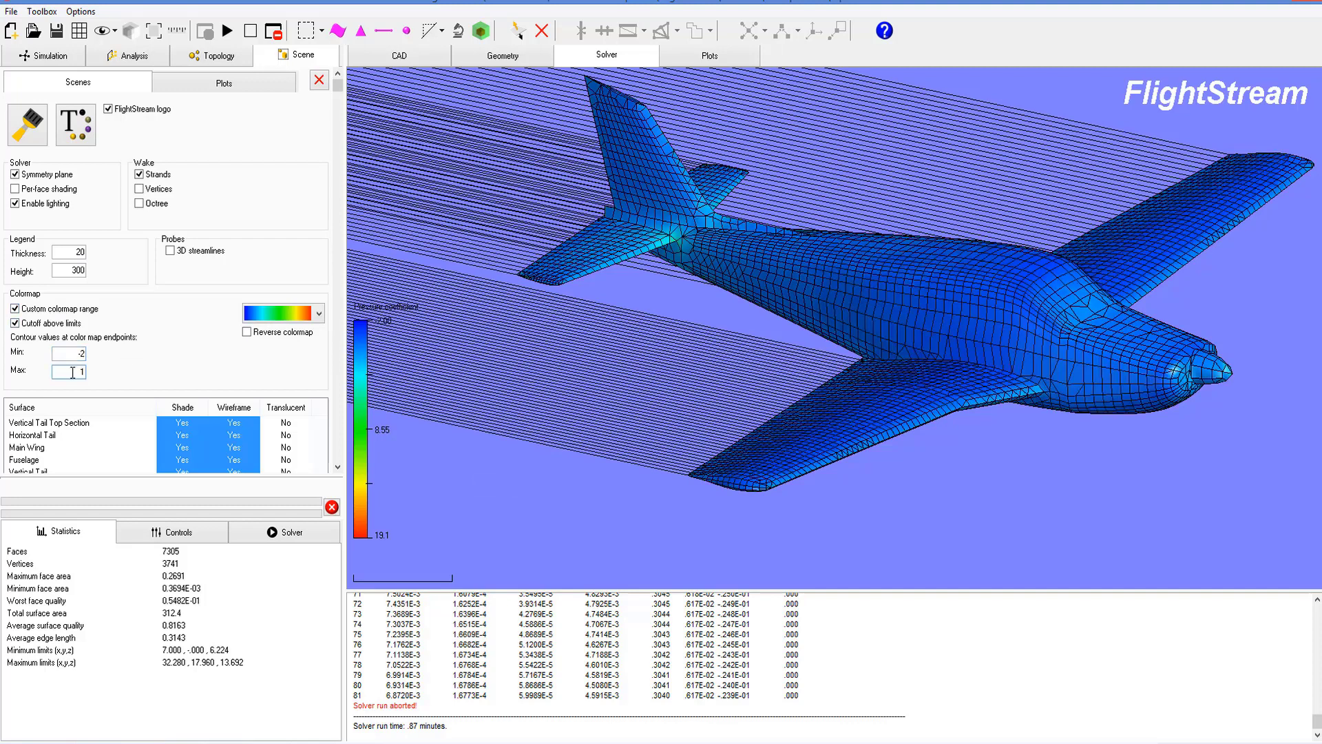
{"action": "key", "text": "Return"}
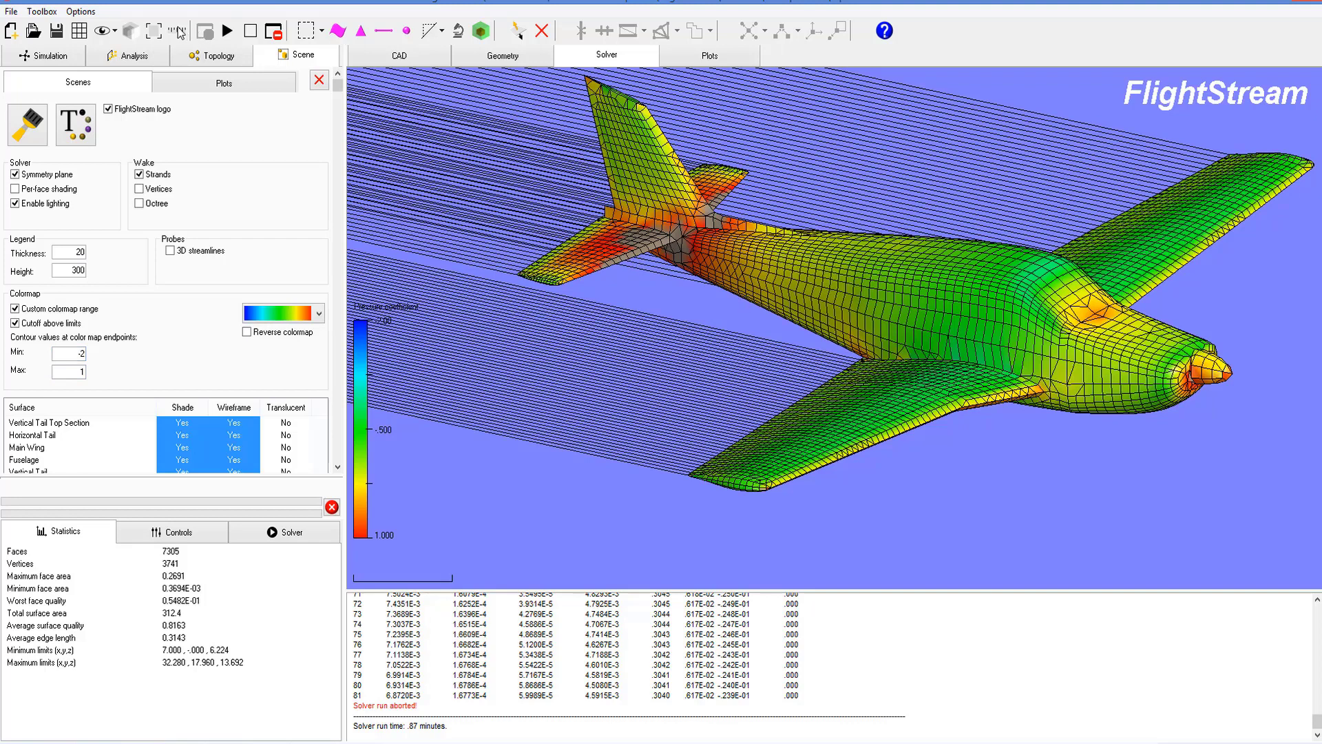
Set all five surfaces to Shade Yes, Wireframe Yes, Translucent No, then select Main Wing.
{"action": "left_click", "coordinate": [340, 109]}
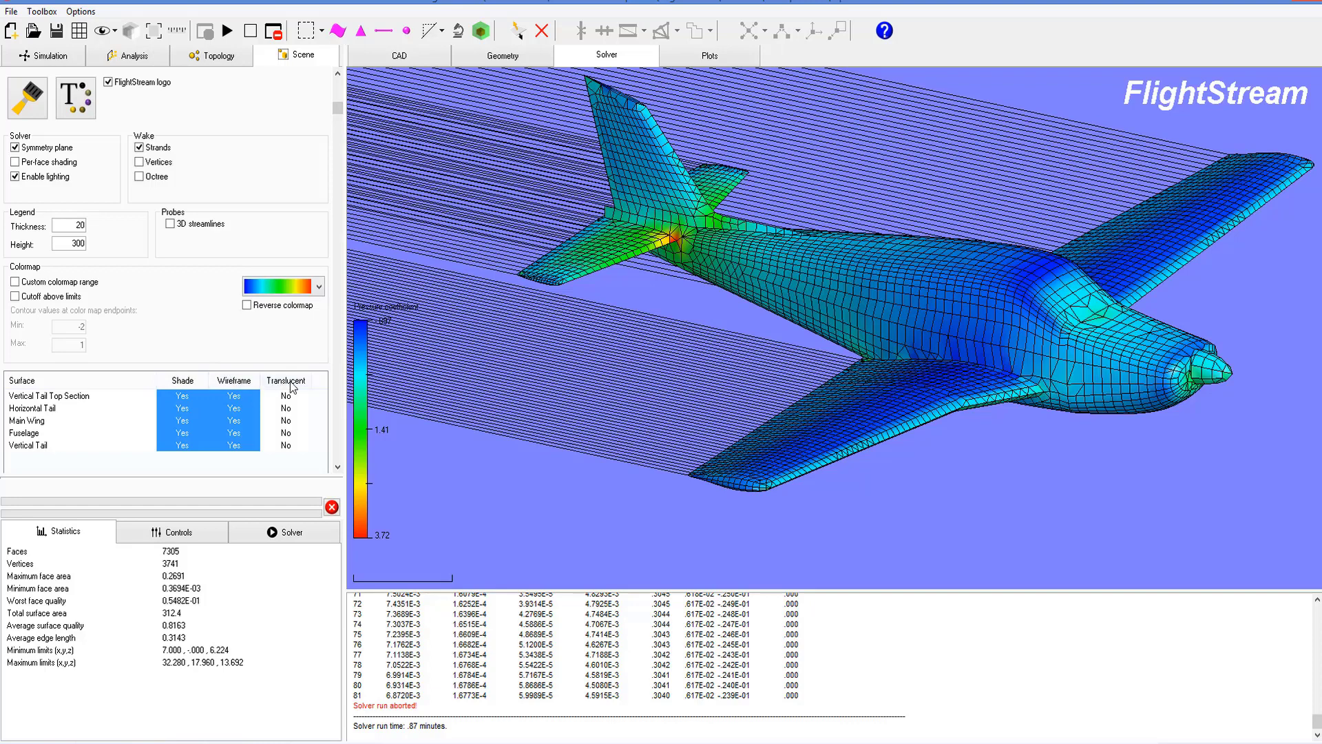
{"action": "left_click", "coordinate": [184, 381]}
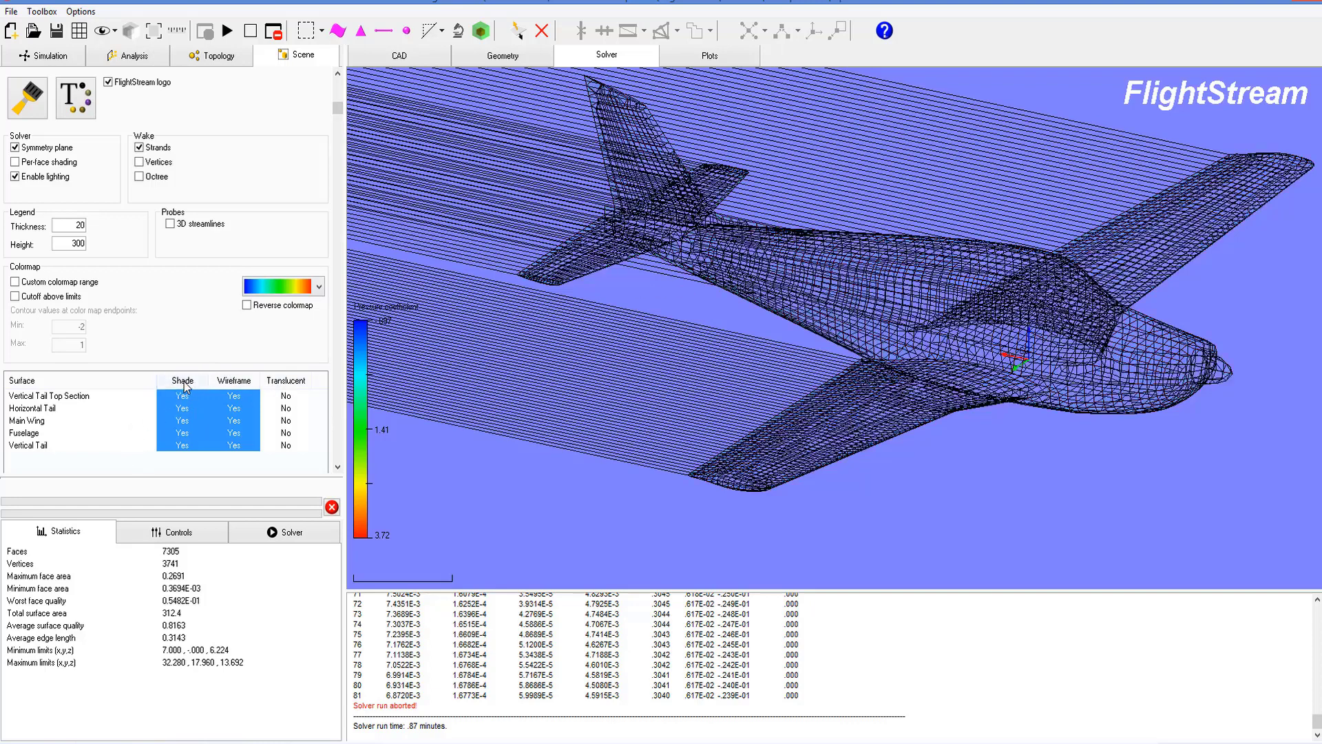
{"action": "left_click", "coordinate": [183, 381]}
{"action": "left_click", "coordinate": [222, 382]}
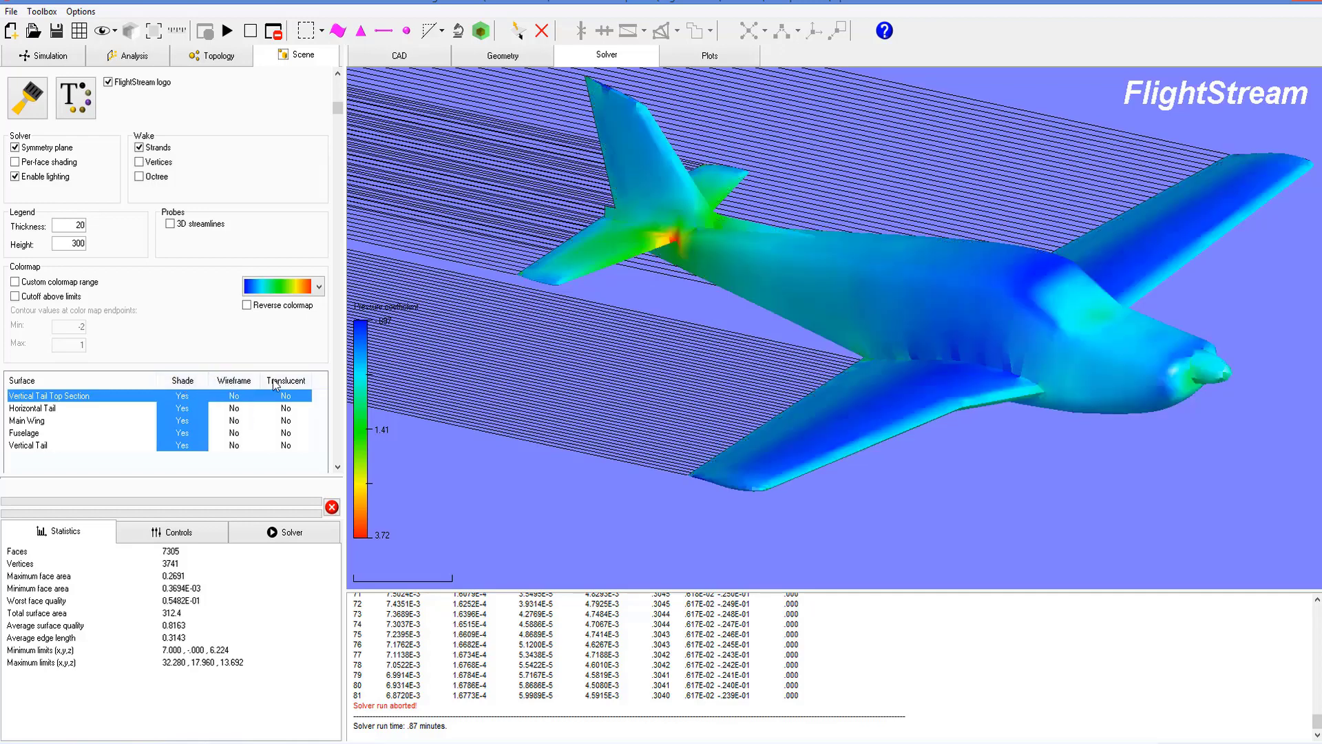
{"action": "left_click", "coordinate": [274, 383]}
{"action": "left_click", "coordinate": [234, 381]}
{"action": "left_click", "coordinate": [279, 381]}
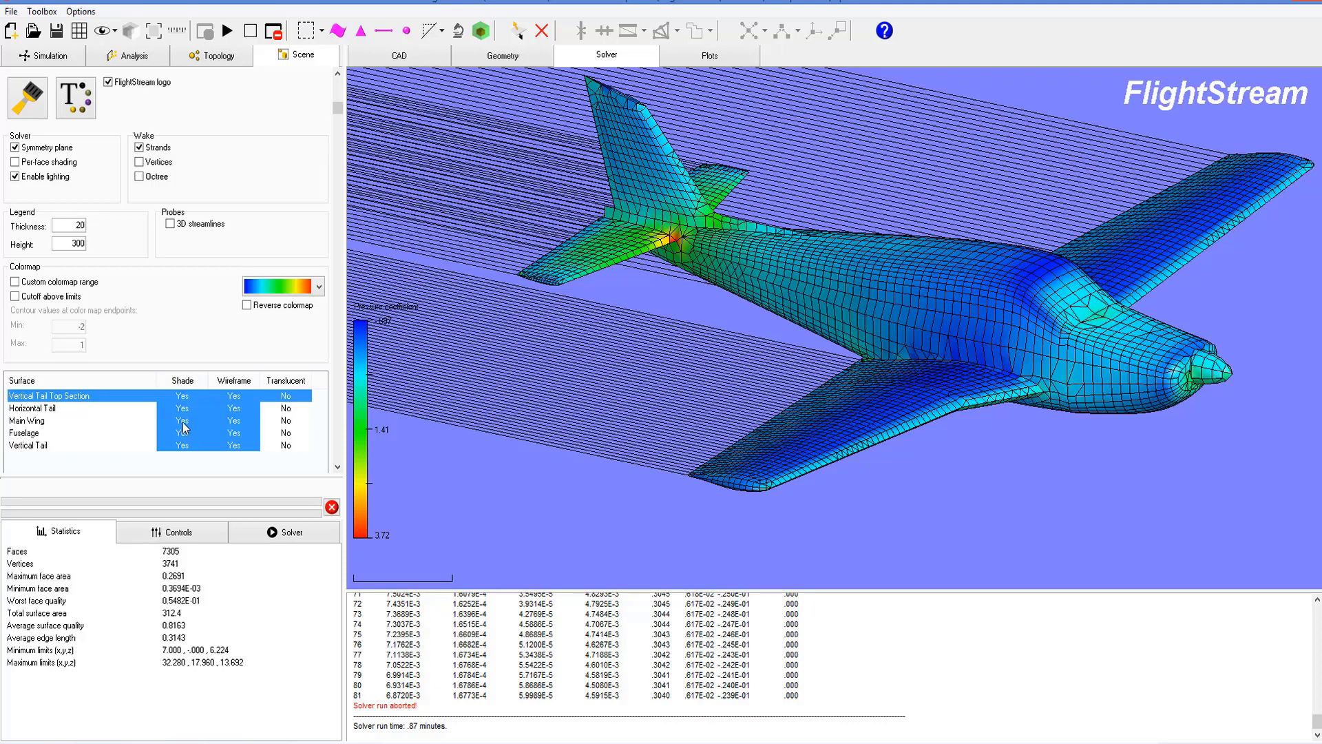
{"action": "left_click", "coordinate": [184, 421]}
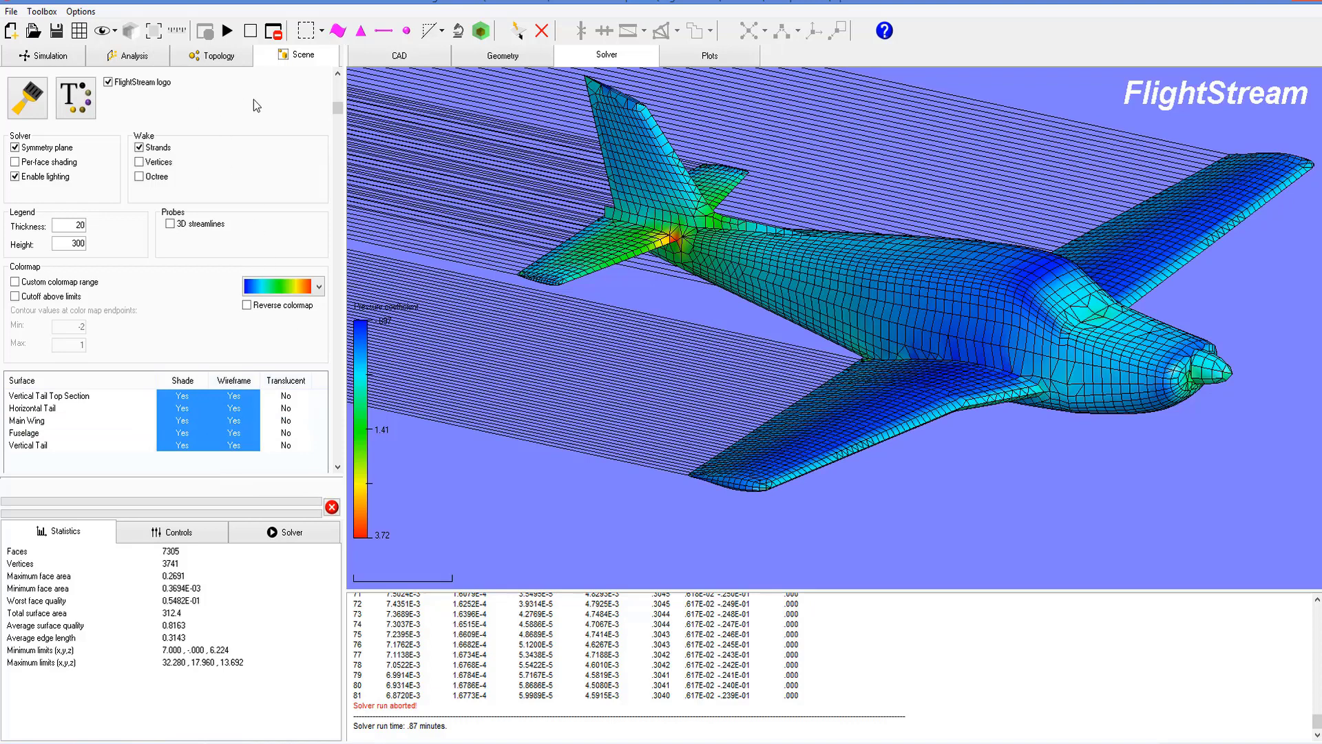
Display the Force (Z component) spanwise plot and open the Plots styling sub-tab.
{"action": "left_click", "coordinate": [723, 57]}
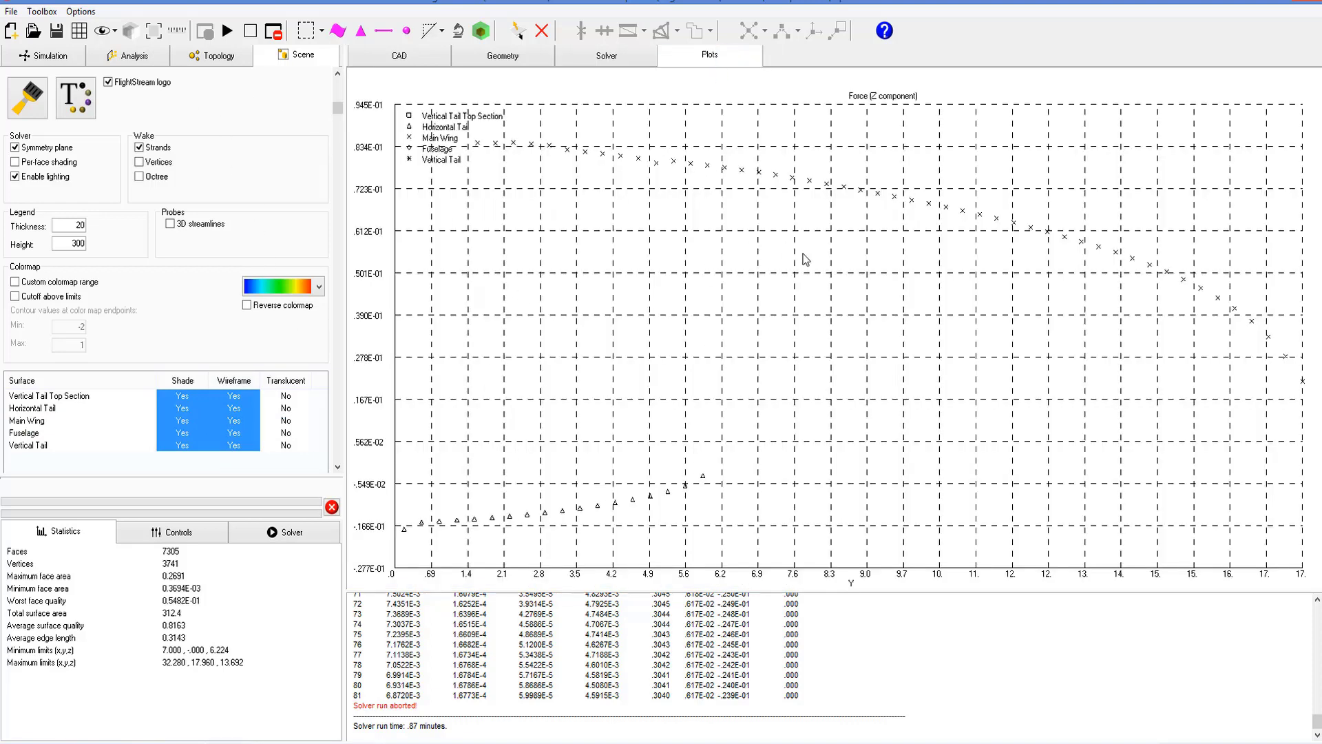
{"action": "left_click_drag", "start_coordinate": [336, 109], "coordinate": [337, 83]}
{"action": "left_click", "coordinate": [246, 85]}
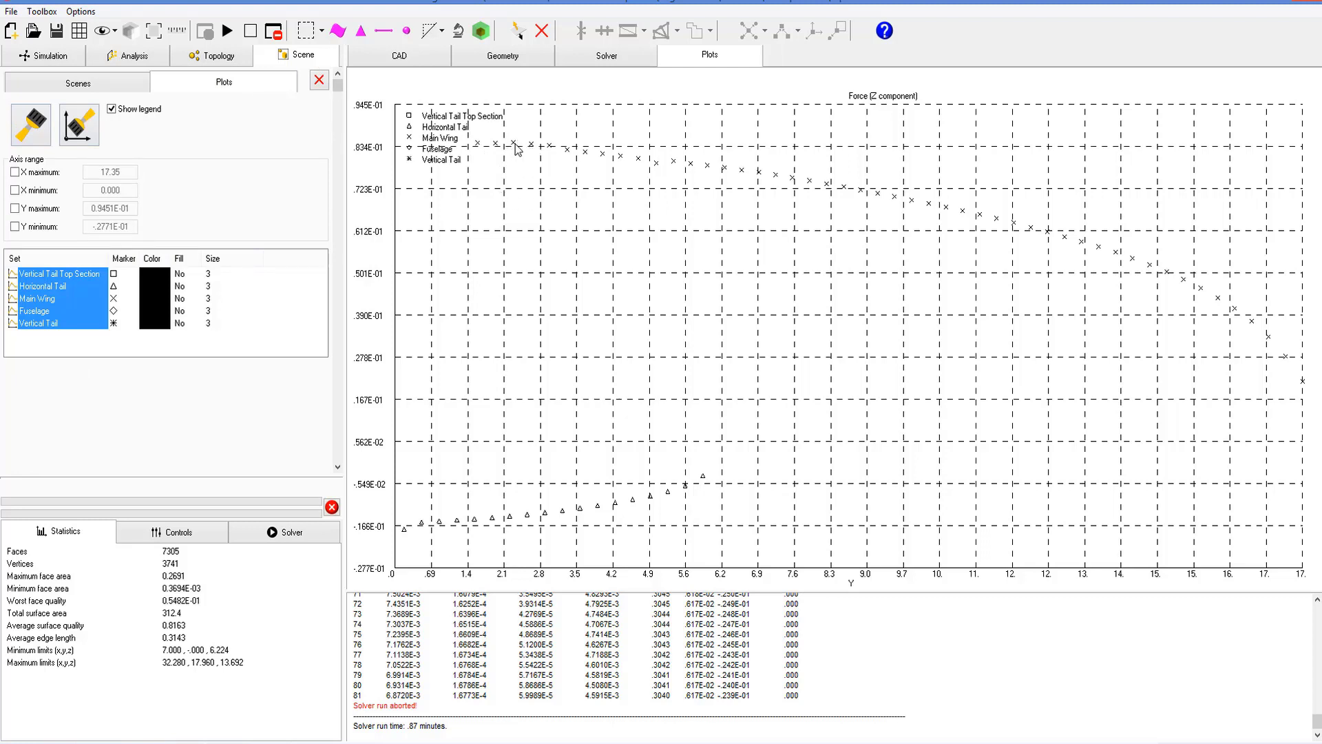
Change the Main Wing marker shape to diamond.
{"action": "left_click", "coordinate": [117, 274]}
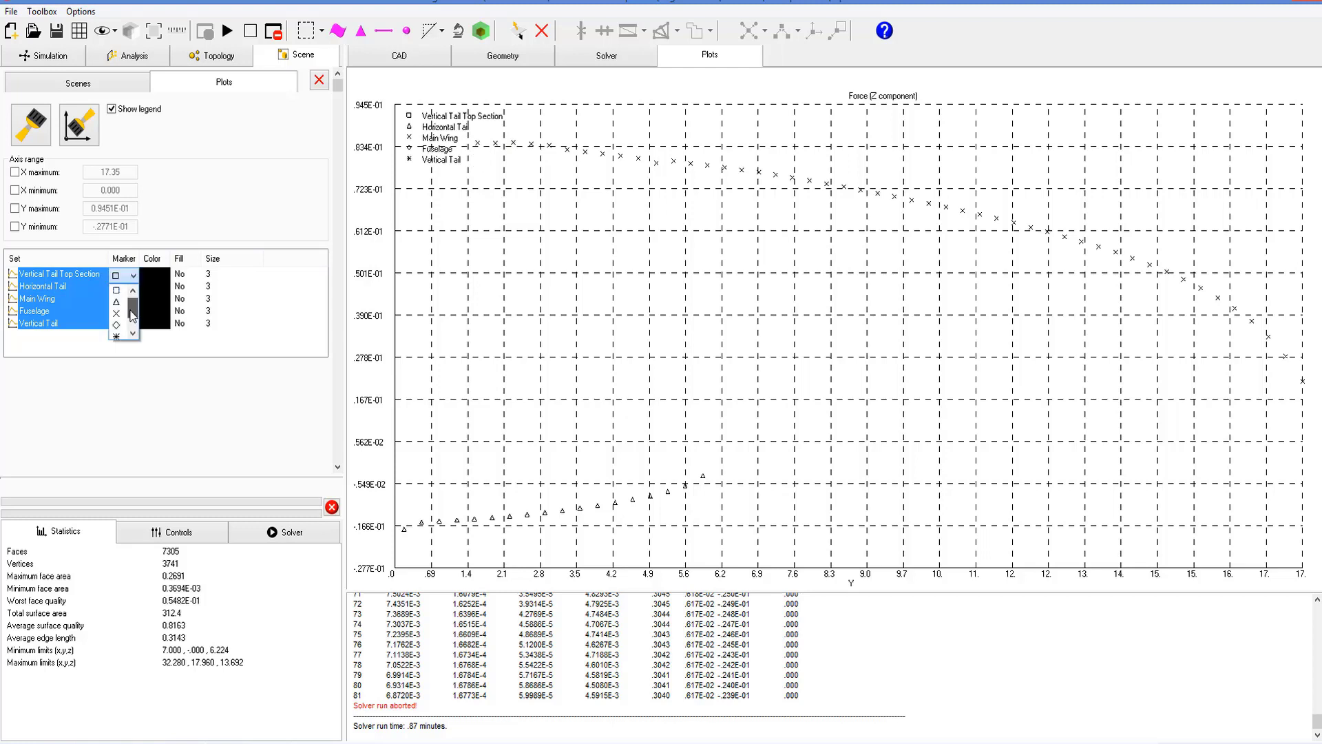
{"action": "left_click_drag", "start_coordinate": [133, 307], "coordinate": [133, 330]}
{"action": "left_click", "coordinate": [115, 290]}
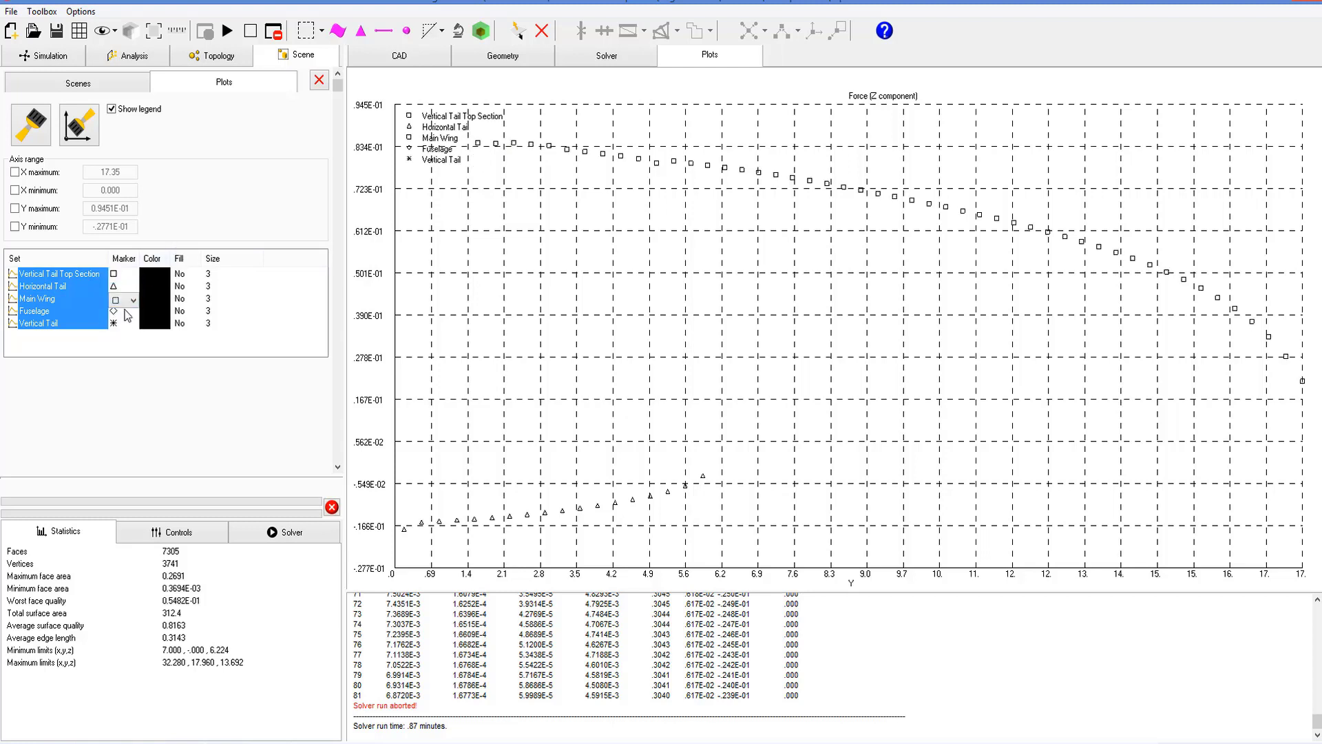
{"action": "left_click", "coordinate": [116, 301]}
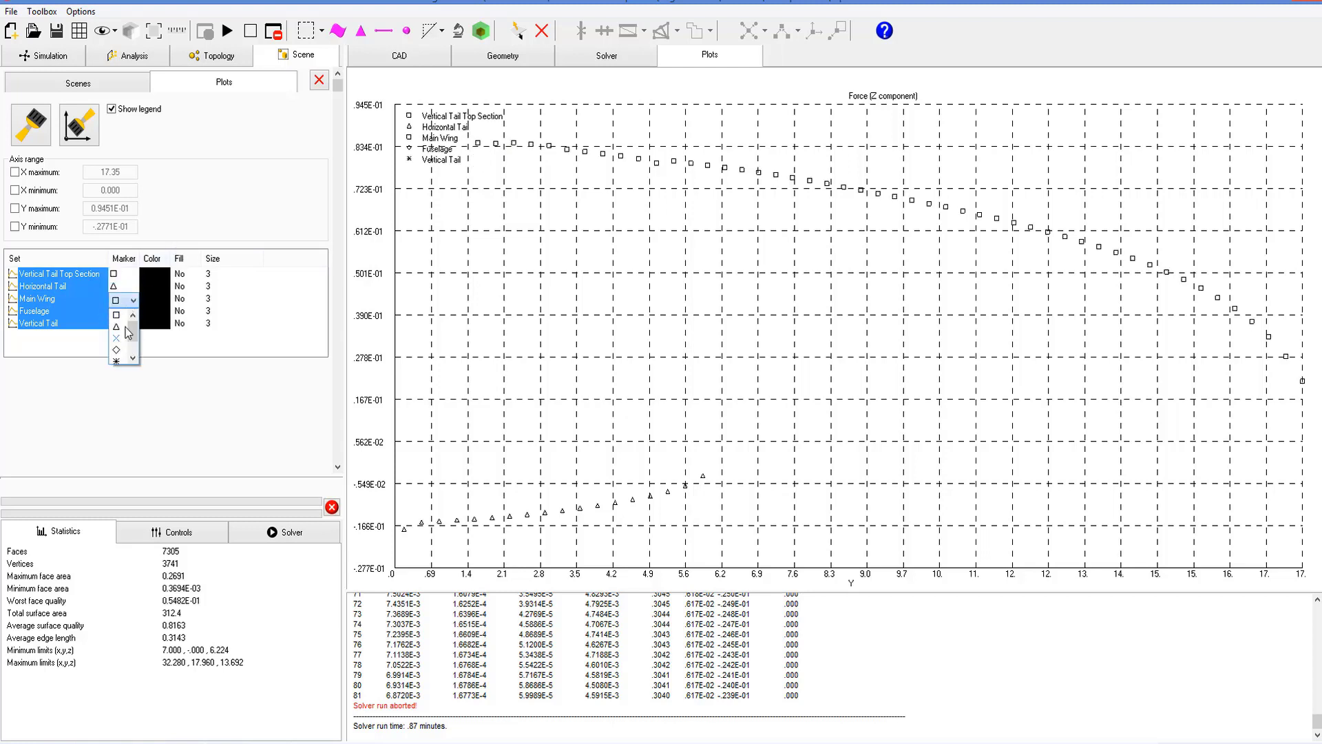
{"action": "left_click", "coordinate": [133, 358]}
{"action": "left_click", "coordinate": [132, 357]}
{"action": "left_click", "coordinate": [117, 328]}
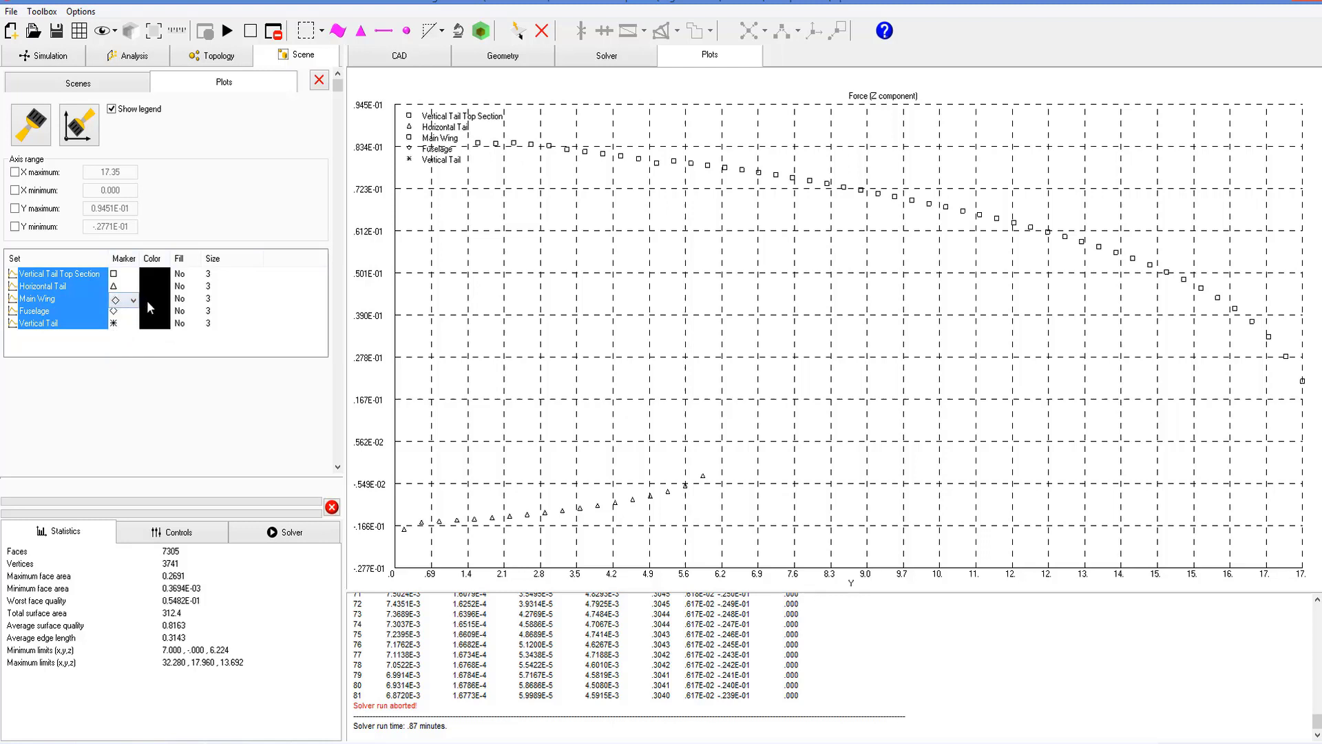
Colour the Main Wing markers red, make them filled, and pick a size.
{"action": "left_click", "coordinate": [150, 300]}
{"action": "left_click", "coordinate": [20, 84]}
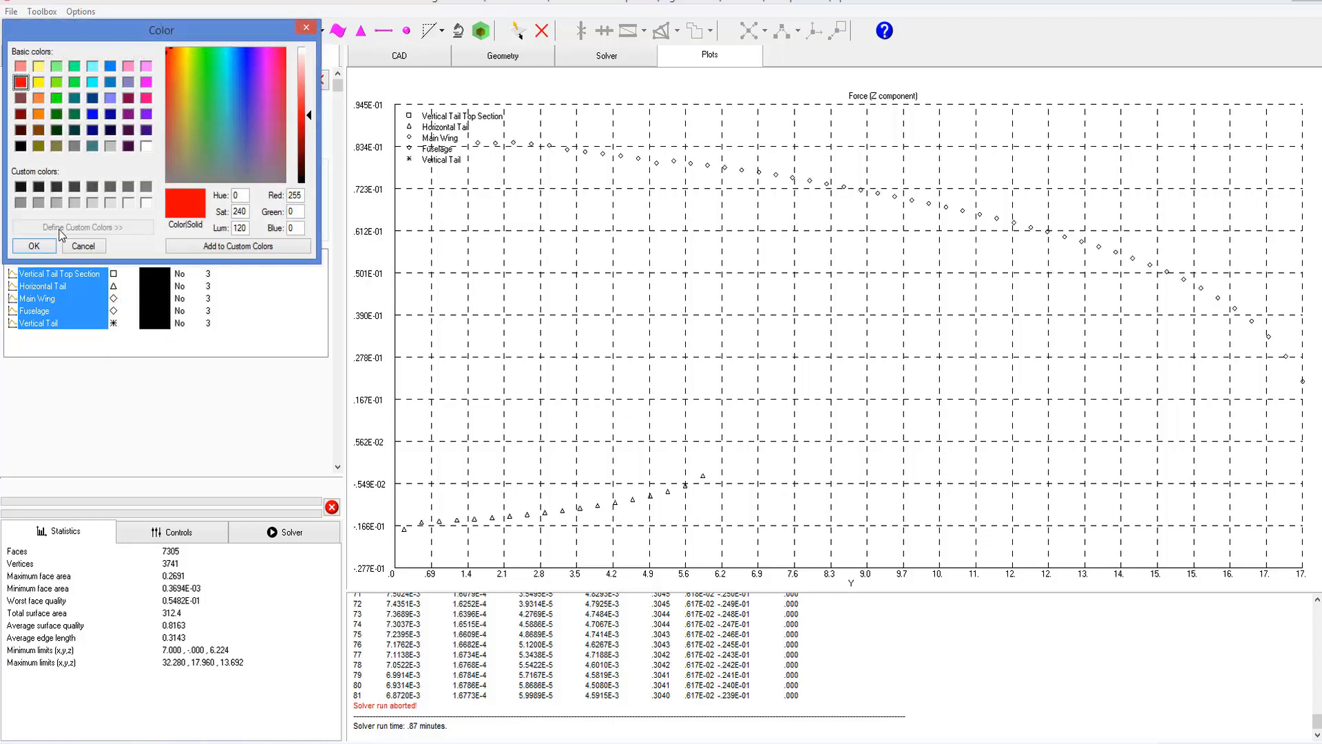
{"action": "left_click", "coordinate": [46, 246]}
{"action": "left_click", "coordinate": [178, 301]}
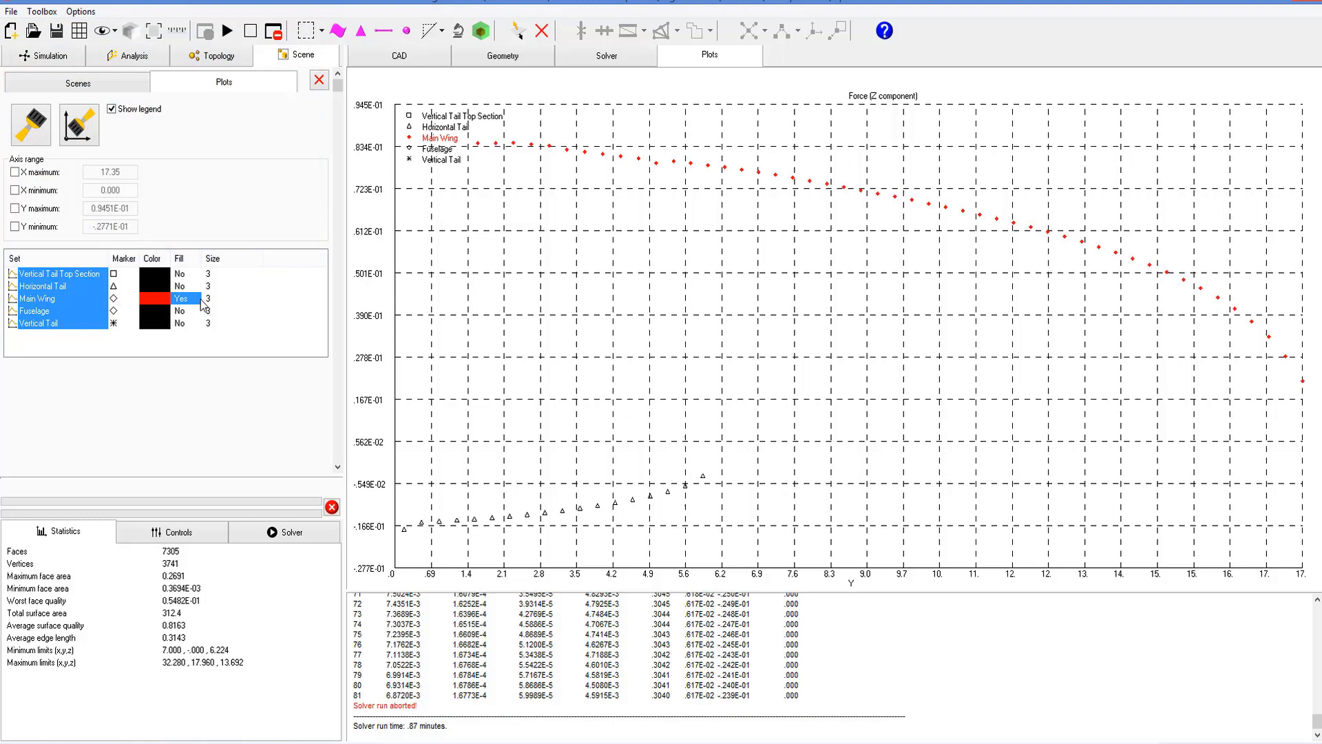
{"action": "left_click", "coordinate": [215, 301]}
{"action": "left_click", "coordinate": [257, 301]}
{"action": "left_click_drag", "start_coordinate": [256, 342], "coordinate": [257, 349]}
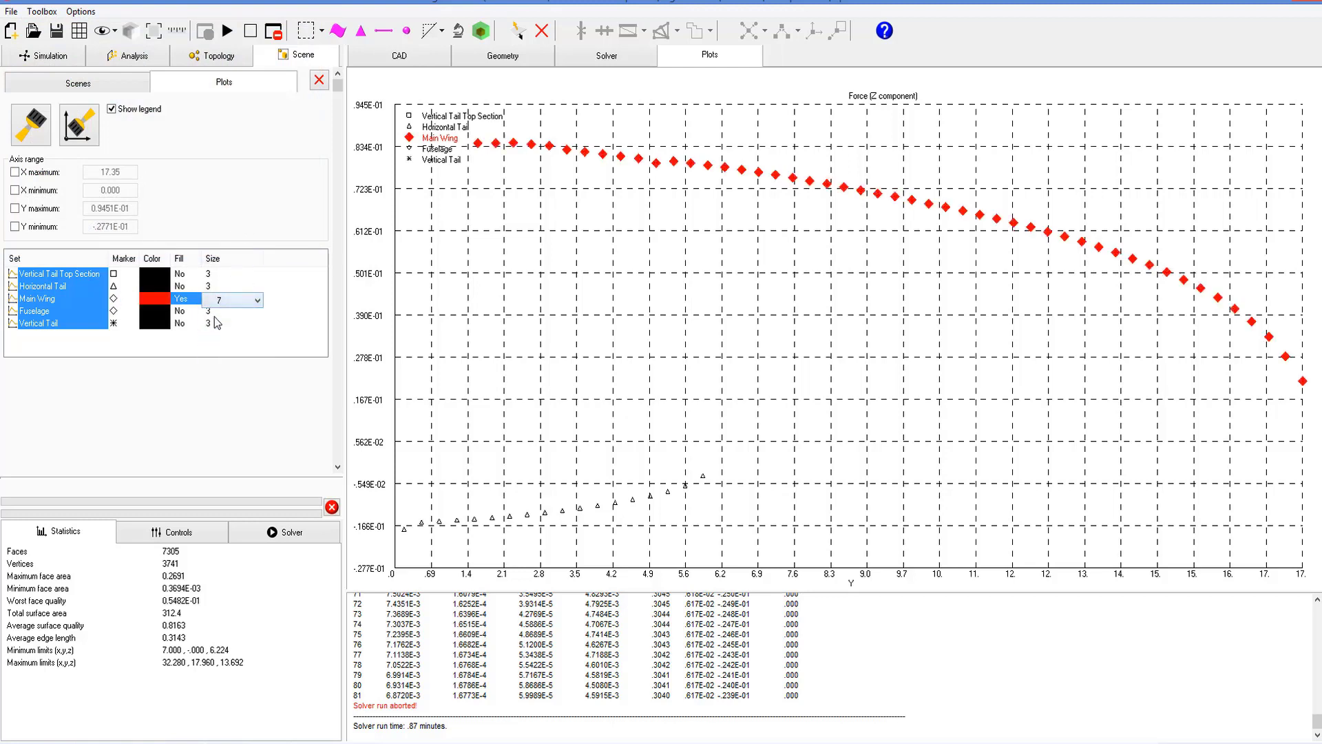
Set Main Wing marker size to 7 and the plot background to light green.
{"action": "left_click", "coordinate": [34, 134]}
{"action": "left_click_drag", "start_coordinate": [167, 128], "coordinate": [195, 52]}
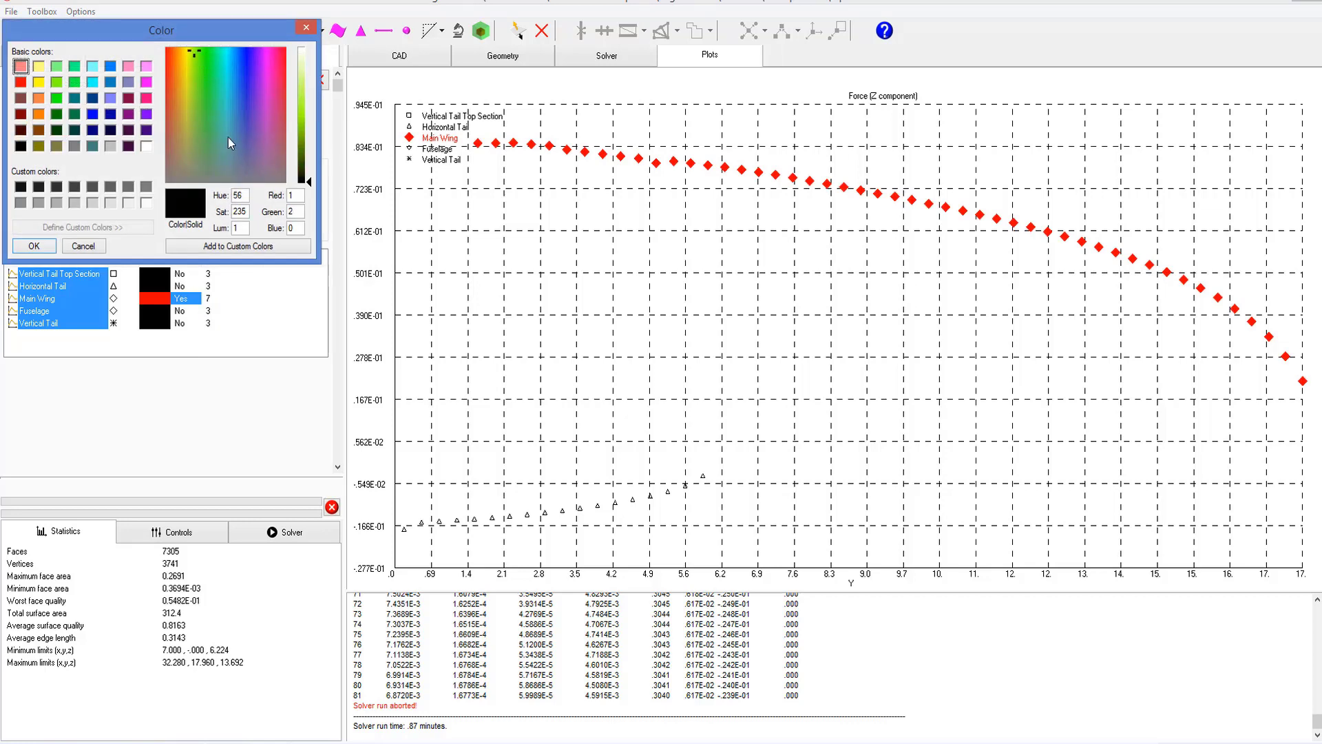
{"action": "left_click", "coordinate": [304, 81]}
{"action": "left_click", "coordinate": [35, 246]}
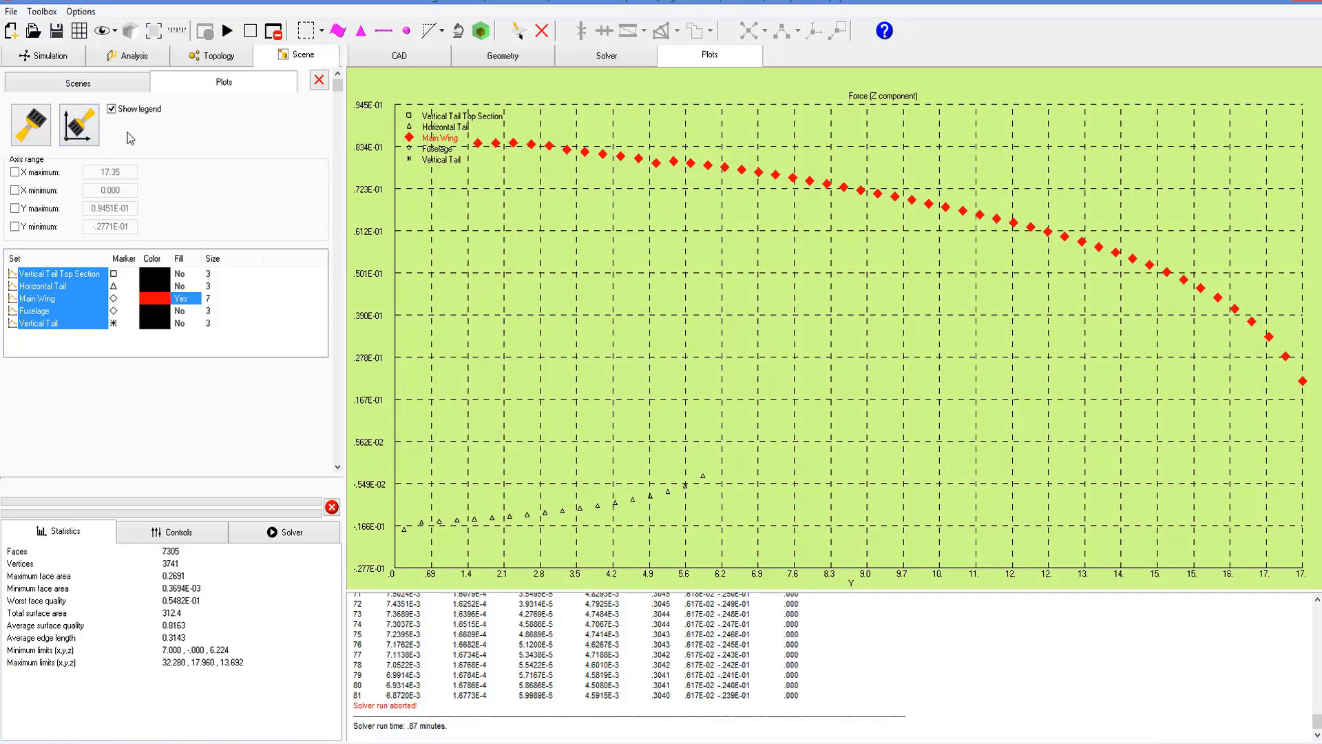
Colour the plot grid lines blue.
{"action": "left_click", "coordinate": [86, 124]}
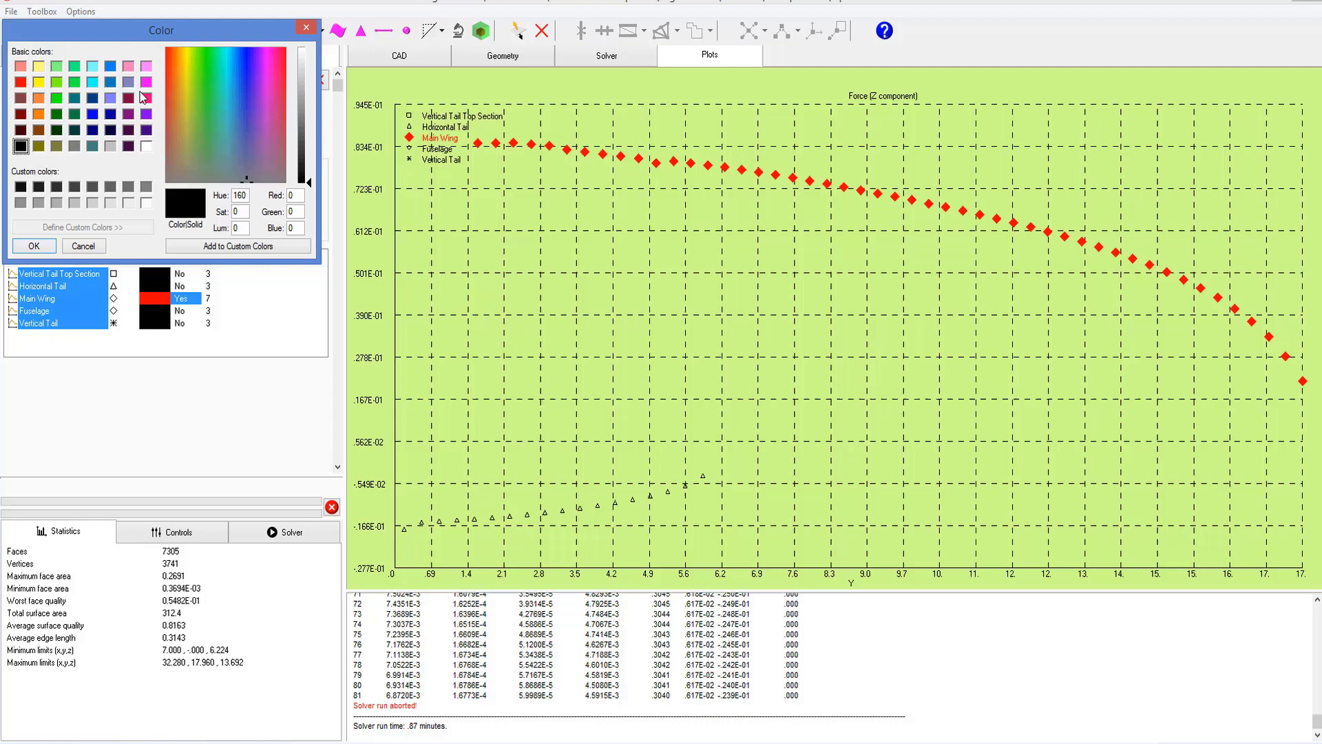
{"action": "left_click", "coordinate": [94, 115]}
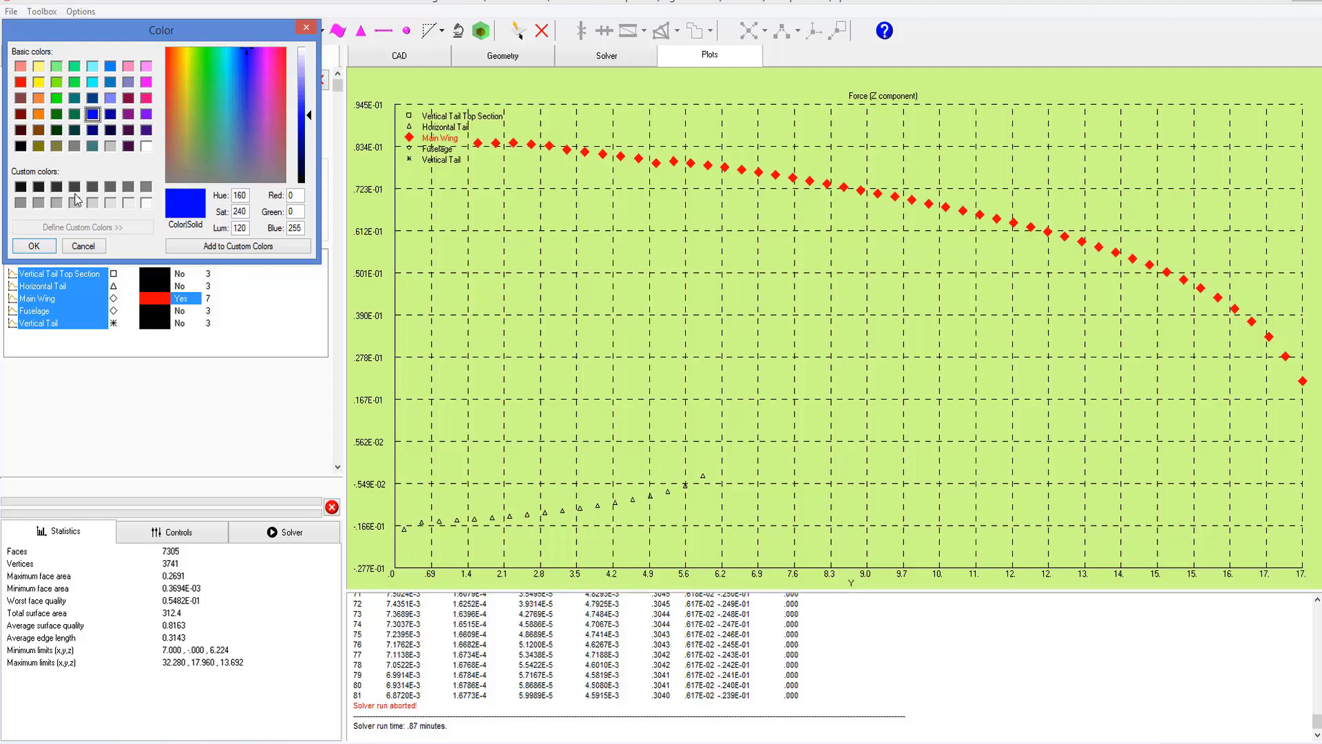
{"action": "left_click", "coordinate": [34, 247]}
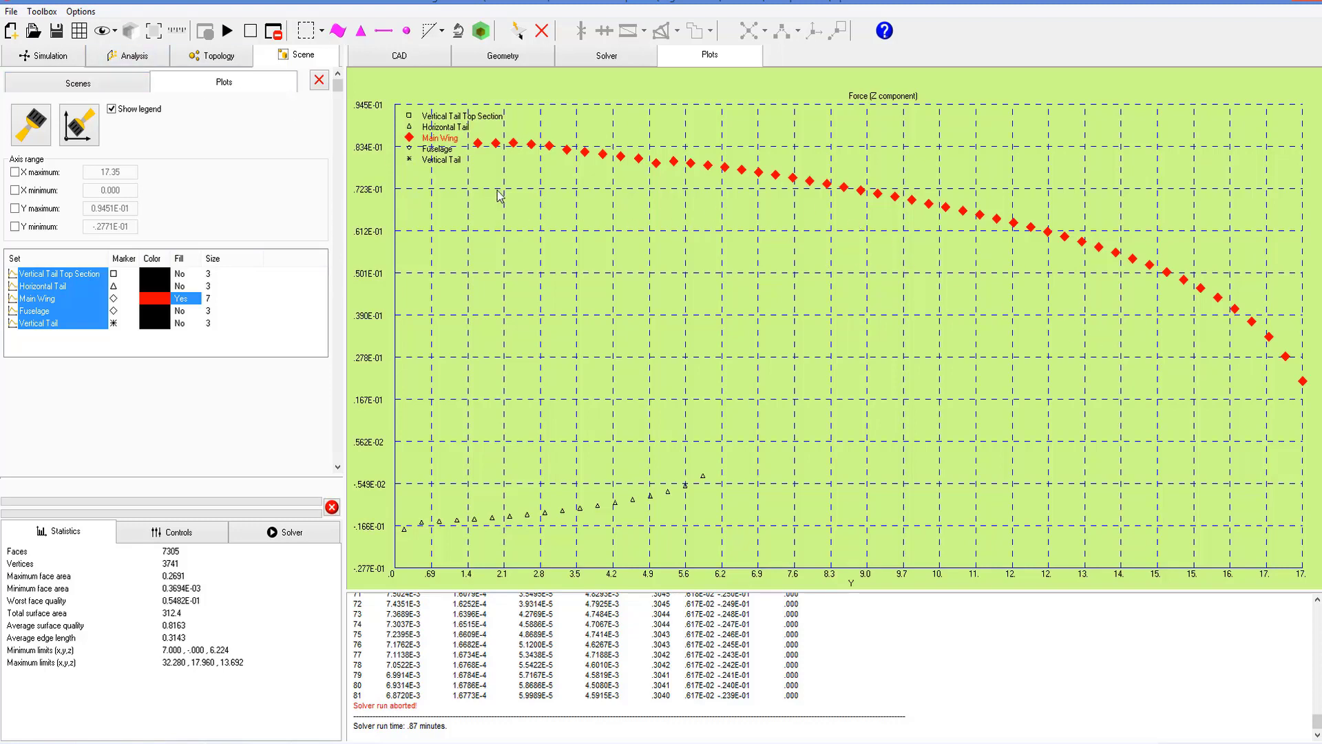
Save the styled force plot view as a new scene, Scene 1.
{"action": "left_click", "coordinate": [58, 60]}
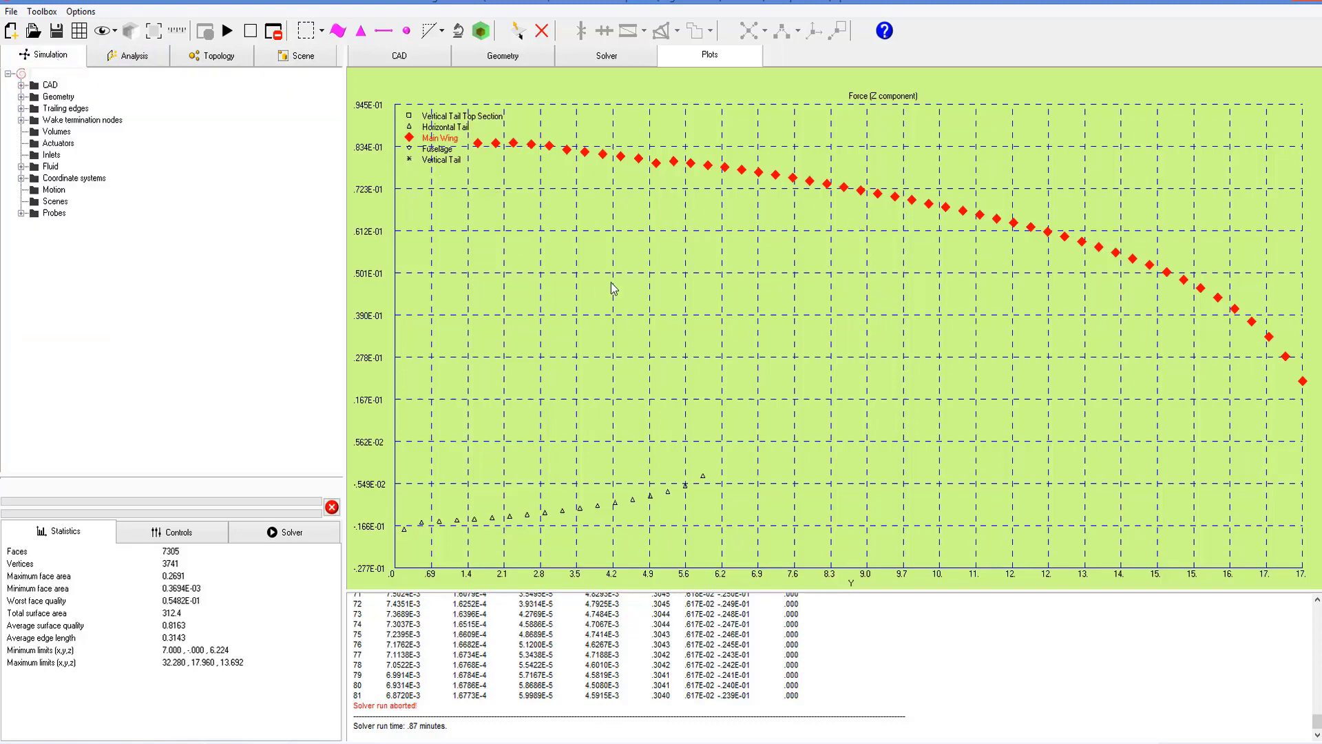
{"action": "left_click", "coordinate": [49, 202]}
{"action": "right_click", "coordinate": [57, 204]}
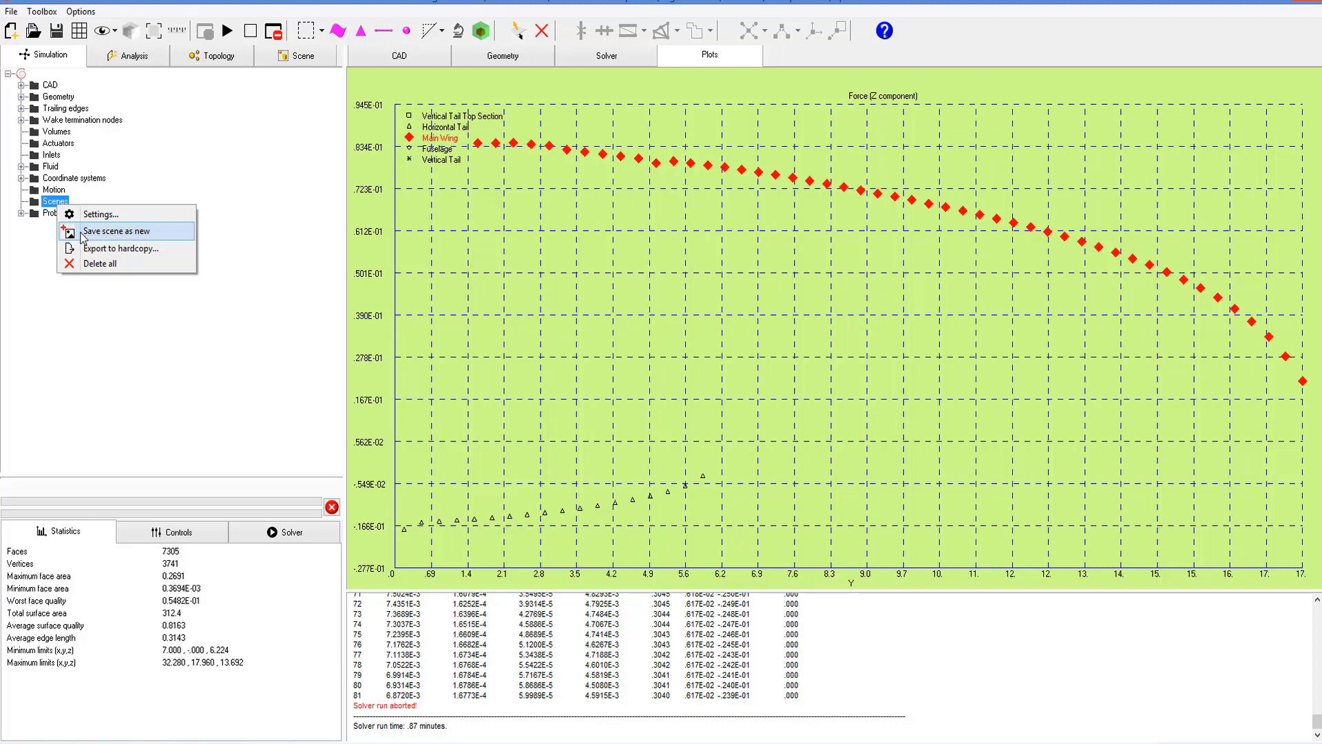
{"action": "left_click", "coordinate": [81, 233]}
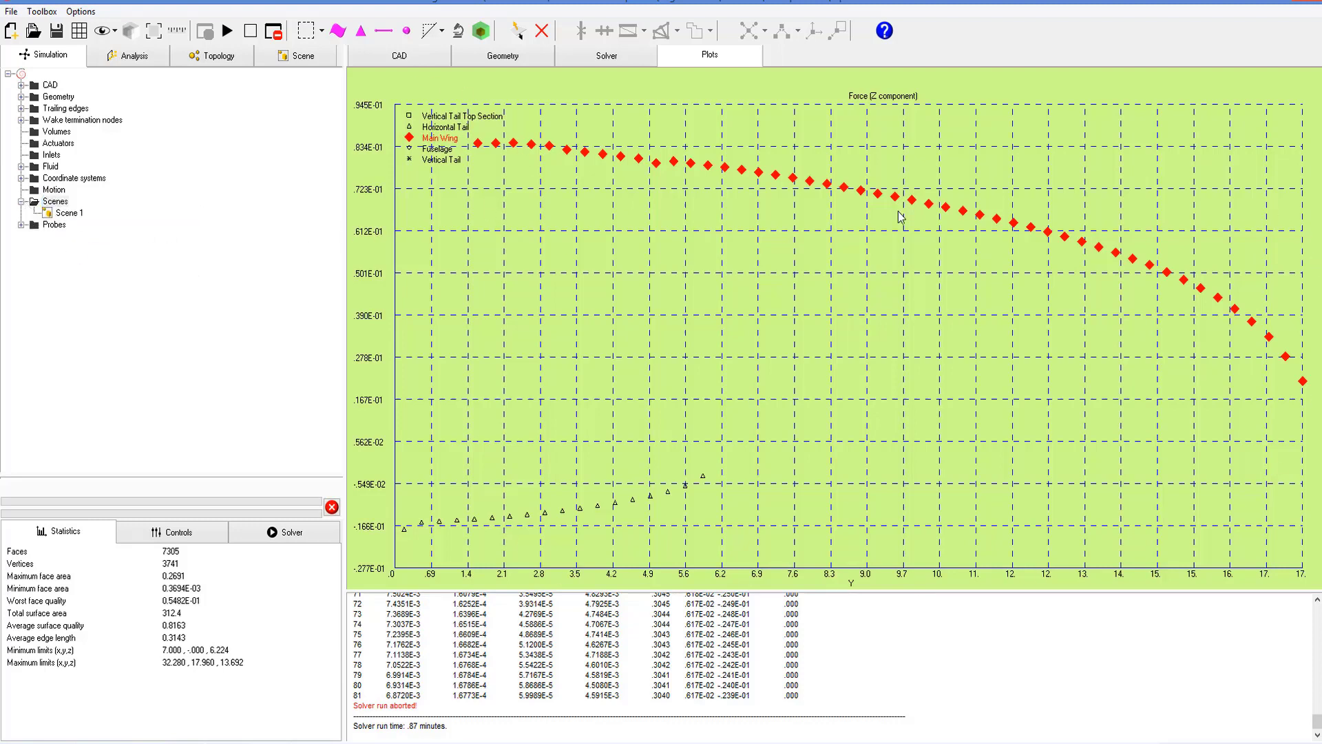
{"action": "left_click", "coordinate": [64, 215]}
Save the 3D pressure-coloured Solver view as another new scene, Scene 2.
{"action": "left_click", "coordinate": [623, 63]}
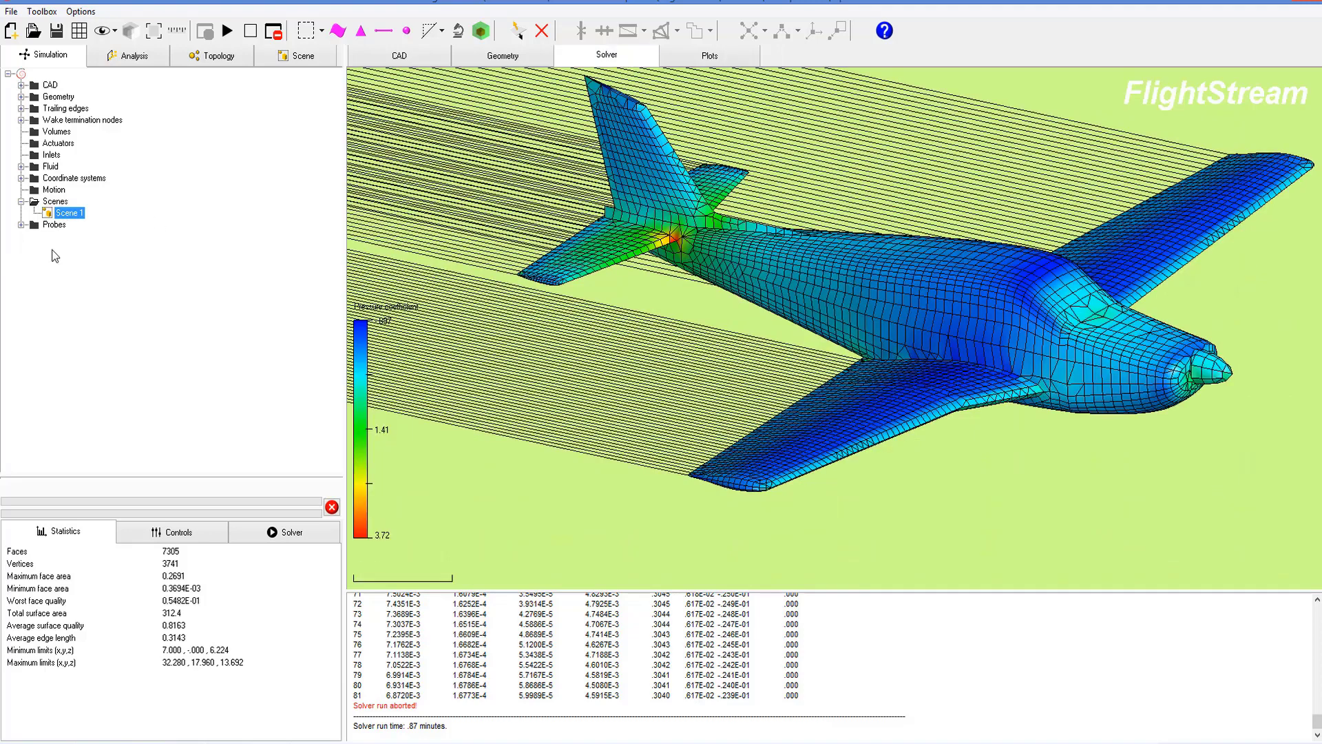
{"action": "right_click", "coordinate": [55, 201]}
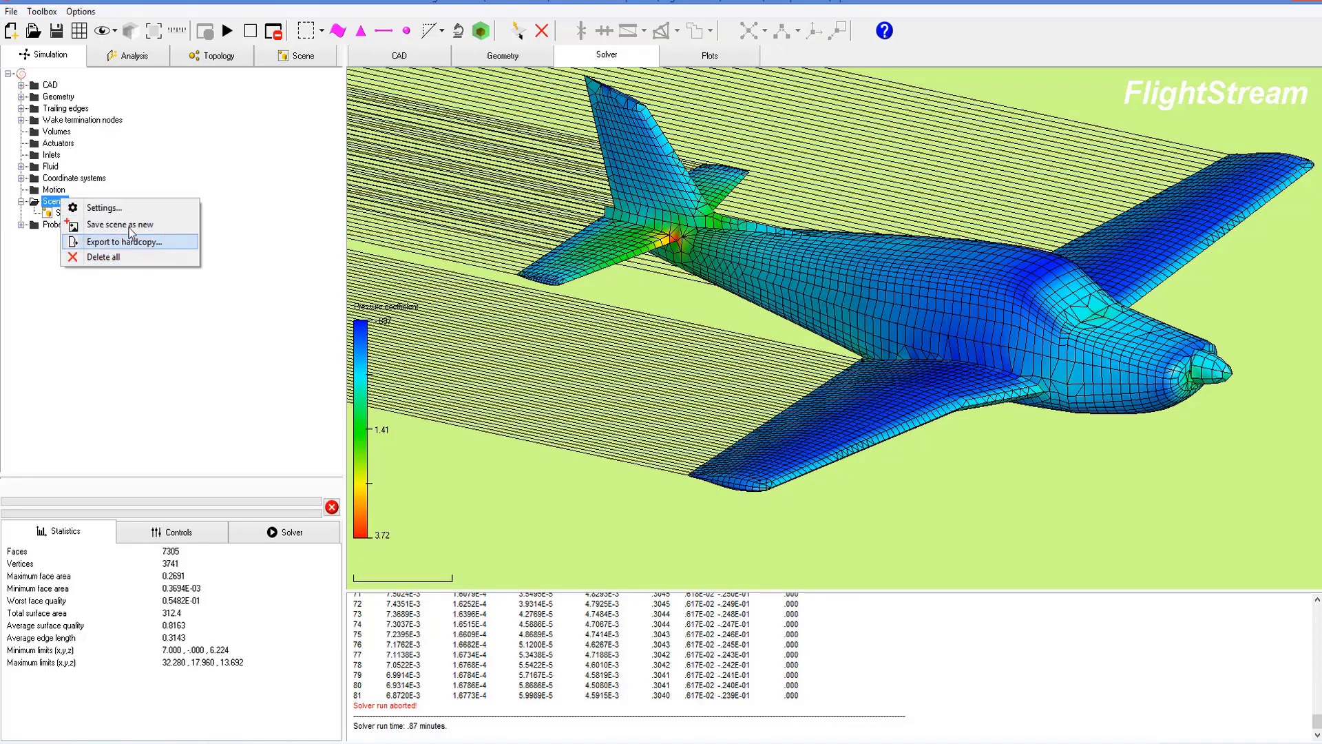
{"action": "left_click", "coordinate": [131, 226]}
{"action": "left_click", "coordinate": [423, 52]}
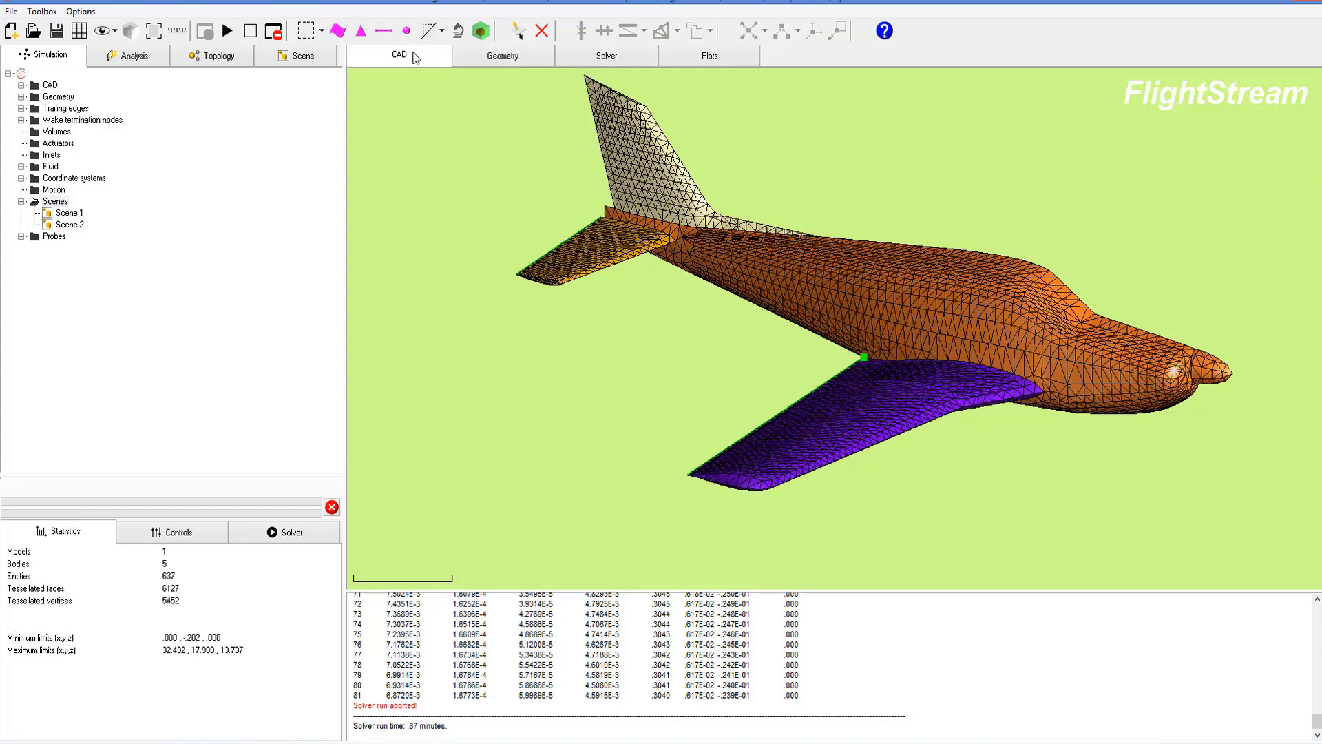
{"action": "left_click", "coordinate": [577, 48]}
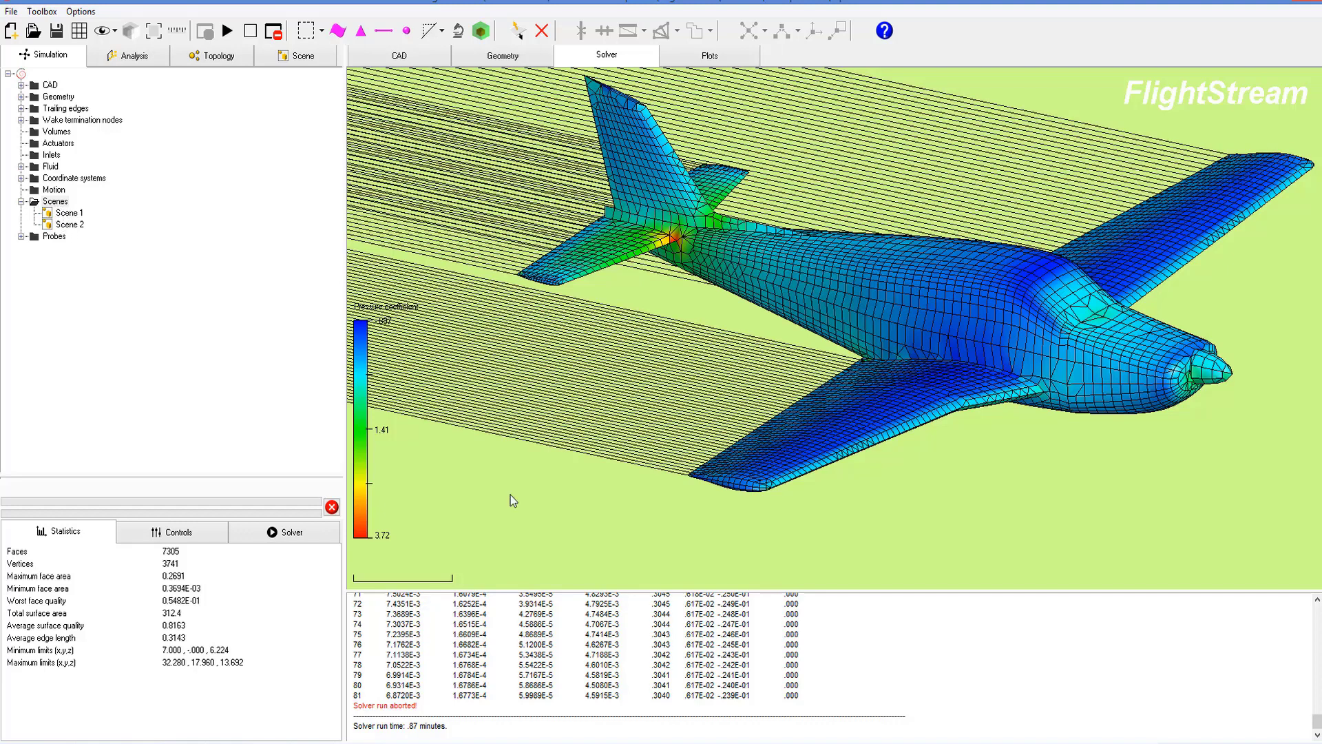
Start a hardcopy bitmap export of Scene 1, cancel it, then rotate the aircraft slightly.
{"action": "left_click", "coordinate": [61, 213]}
{"action": "right_click", "coordinate": [60, 202]}
{"action": "left_click", "coordinate": [130, 245]}
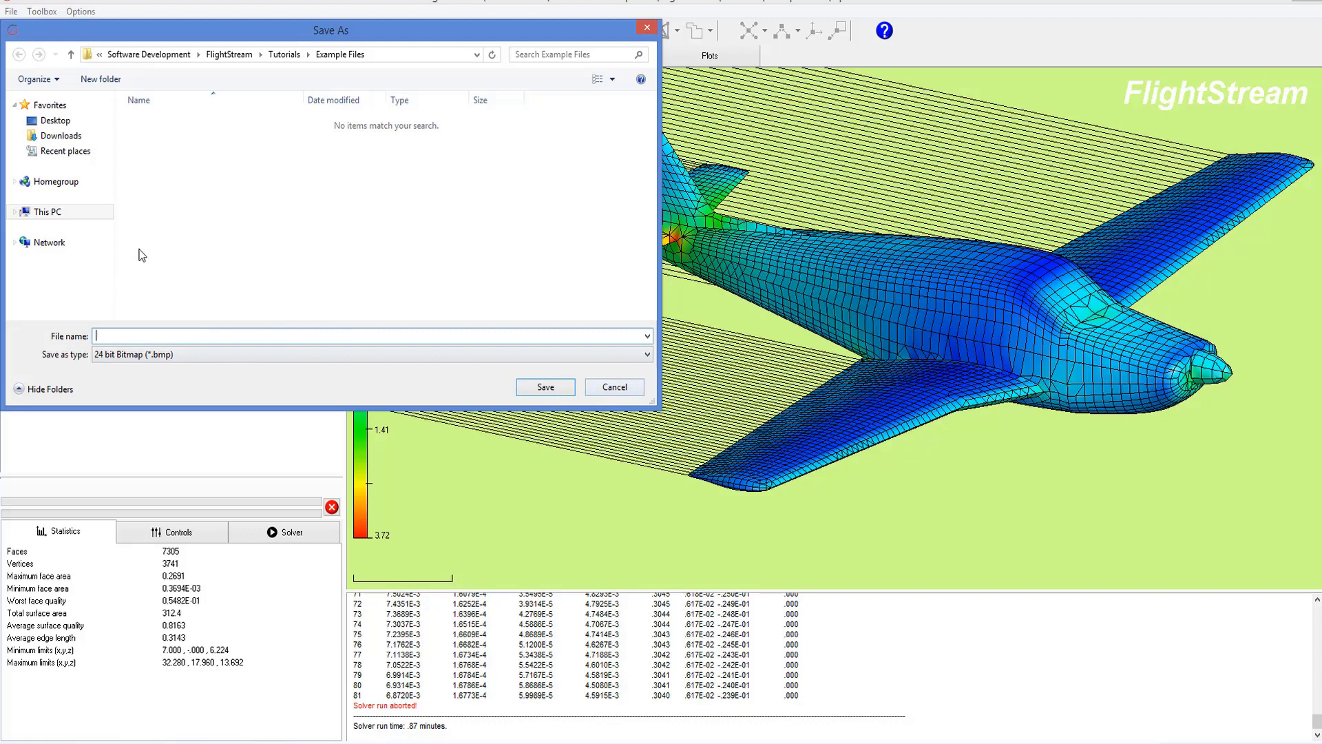
{"action": "left_click", "coordinate": [622, 385]}
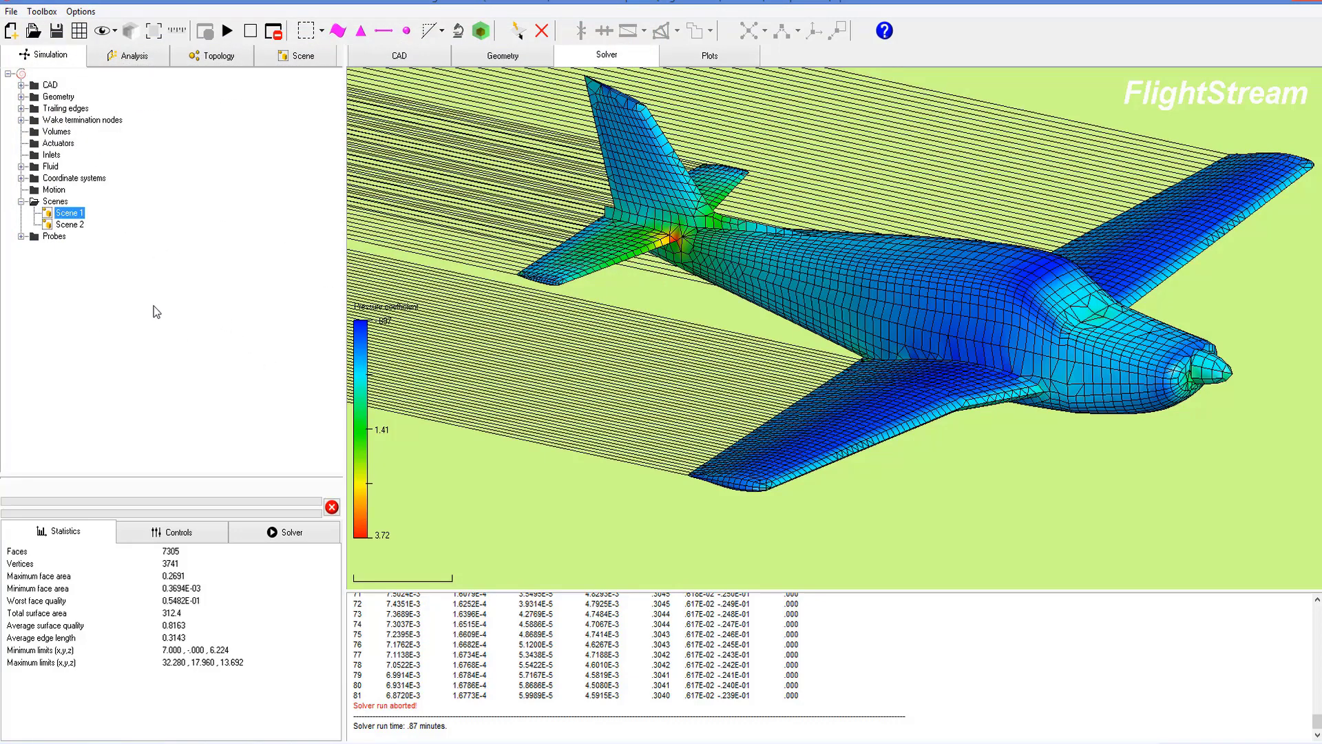
{"action": "left_click_drag", "start_coordinate": [661, 314], "coordinate": [695, 315]}
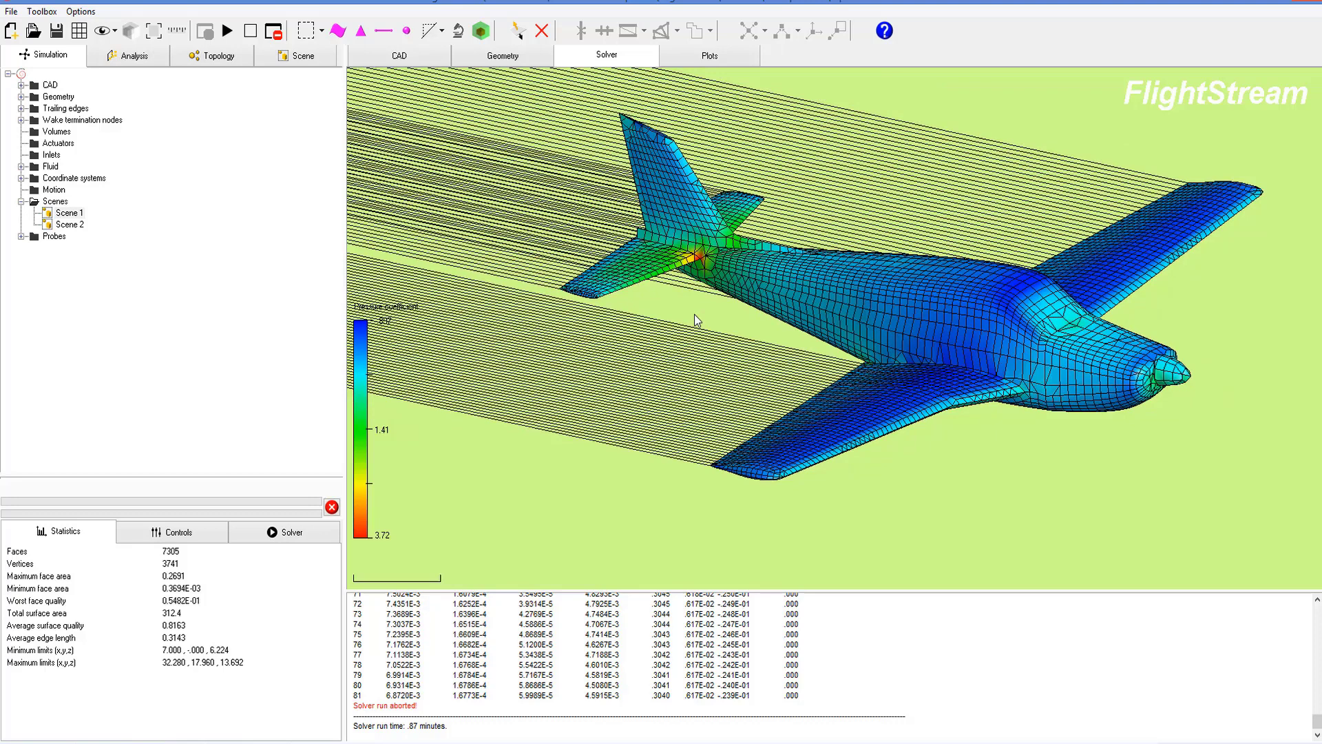